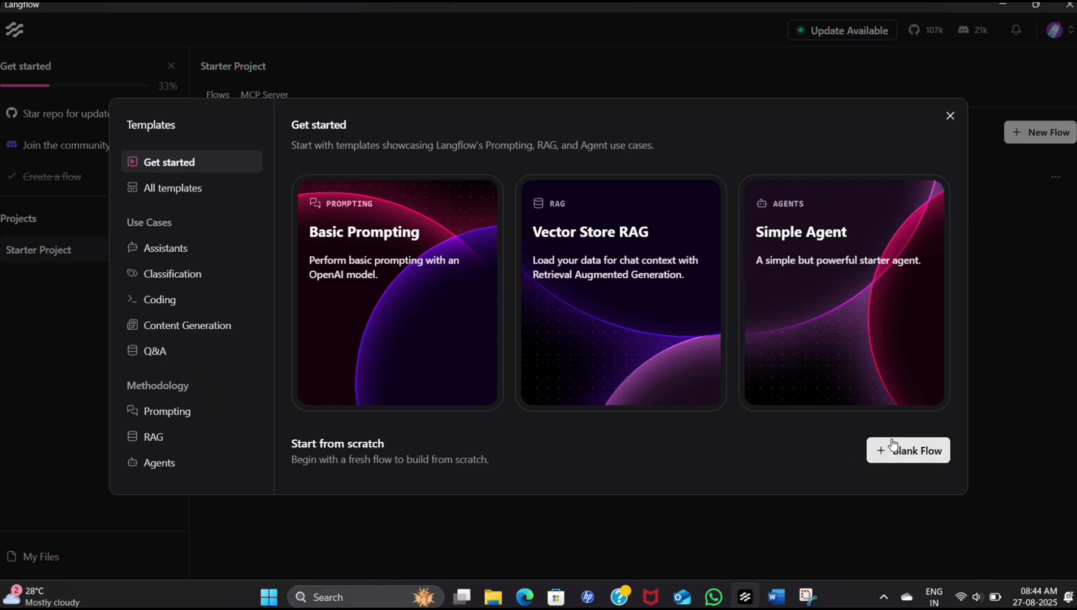
# - Create a blank flow and add four Text Input components, spread out in a vertical column on the canvas
pyautogui.click(916, 455)
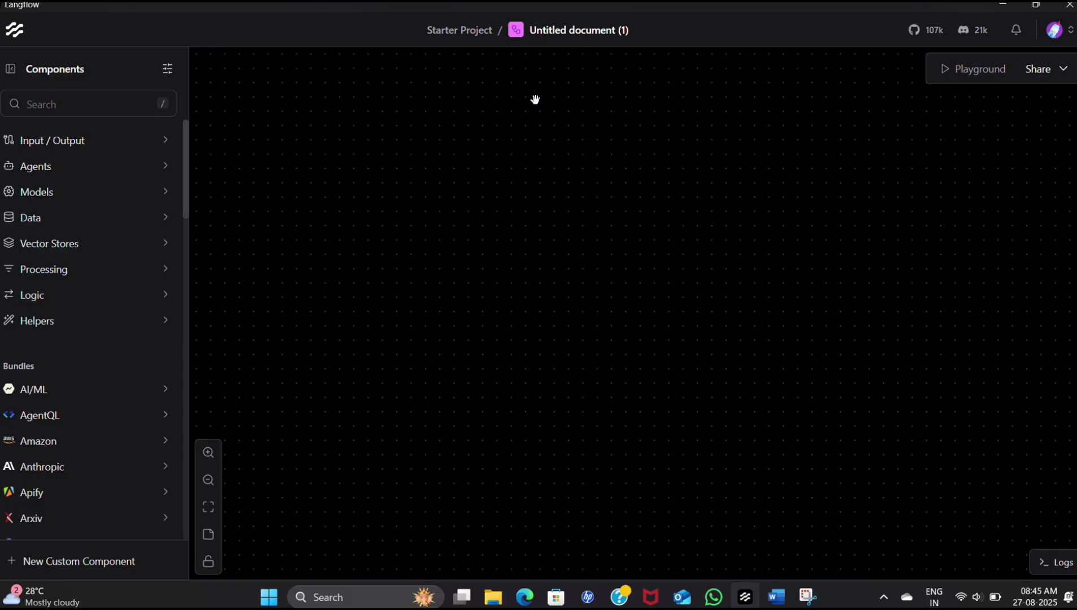
pyautogui.click(139, 149)
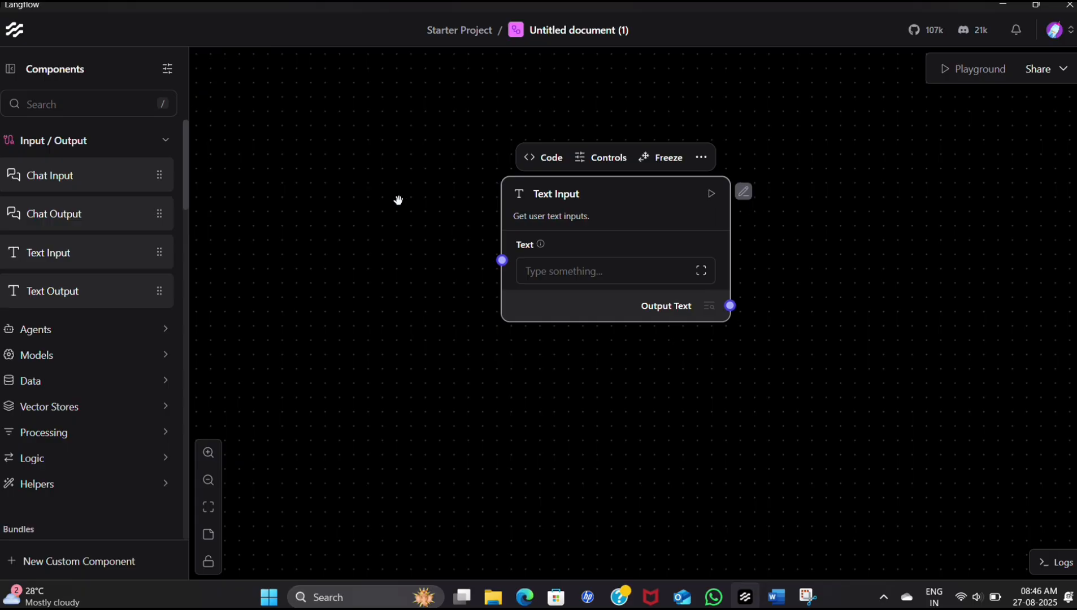
pyautogui.click(144, 253)
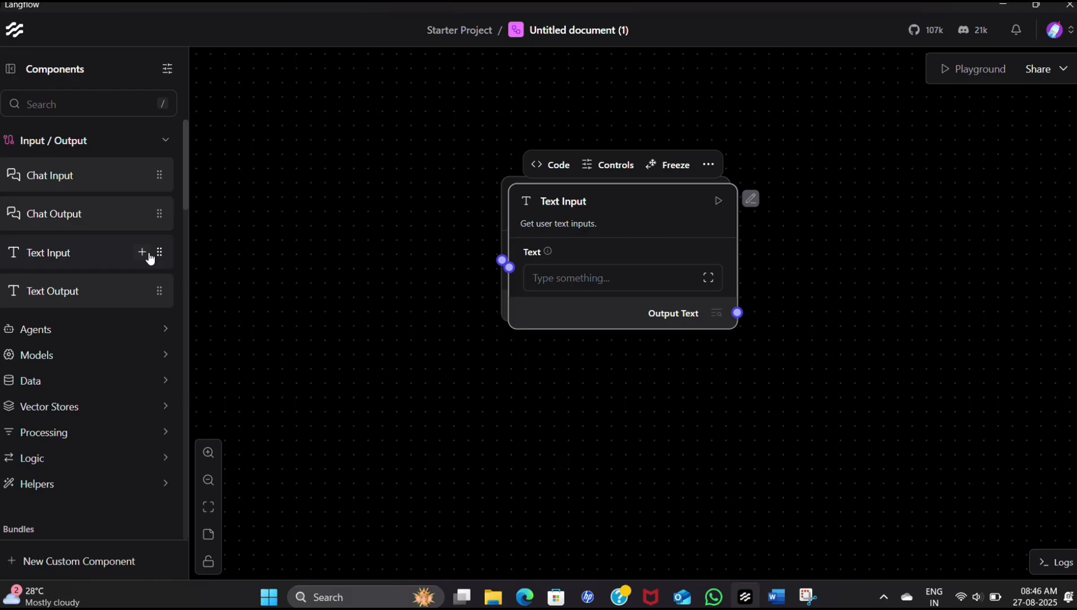
pyautogui.click(148, 254)
pyautogui.click(149, 255)
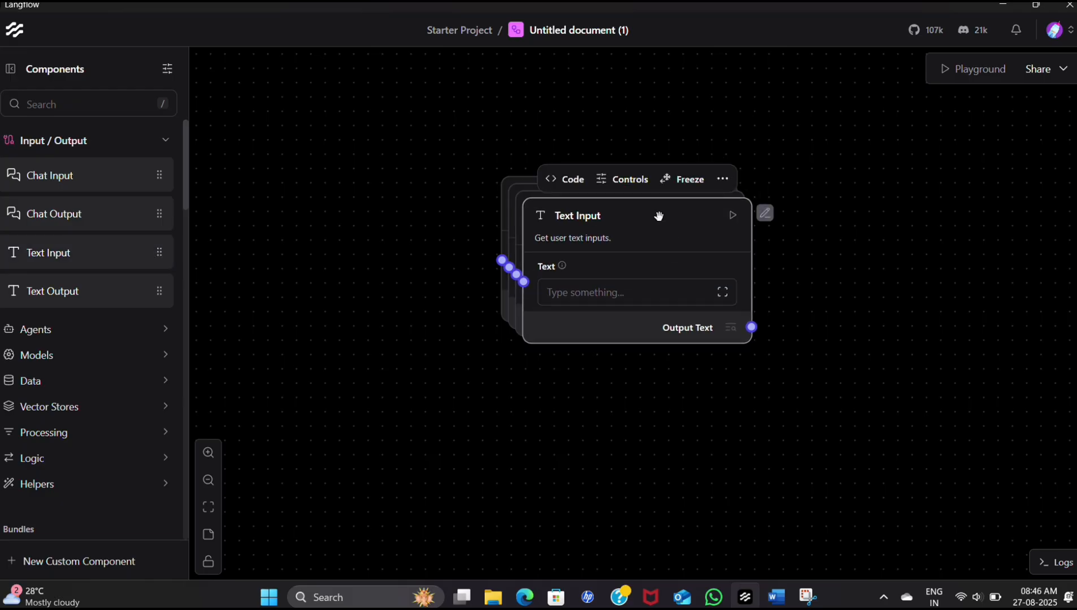
pyautogui.moveTo(659, 216); pyautogui.dragTo(477, 451)
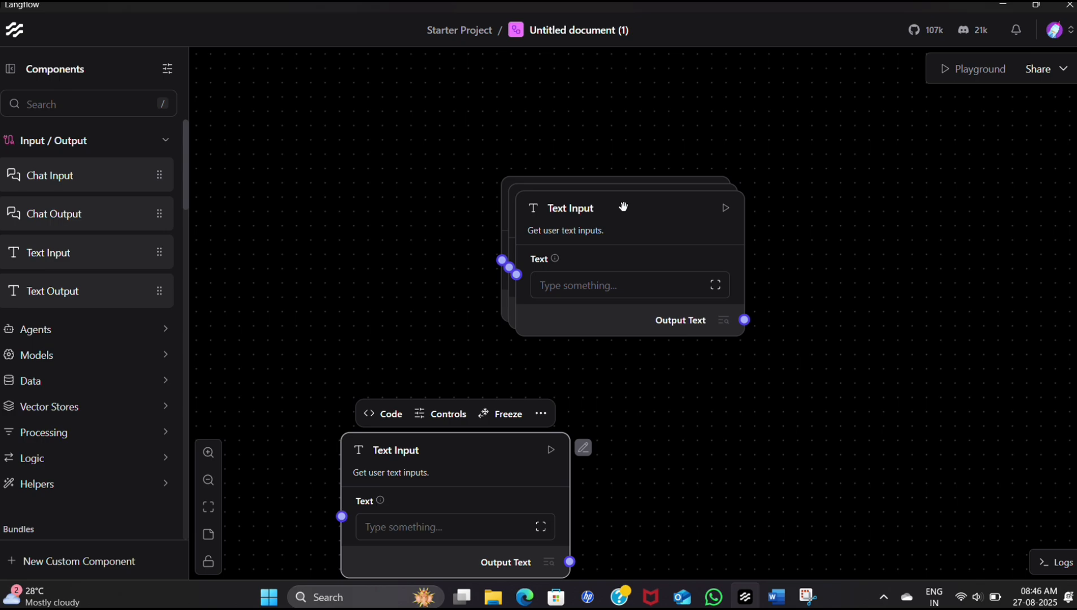
pyautogui.moveTo(623, 206); pyautogui.dragTo(433, 281)
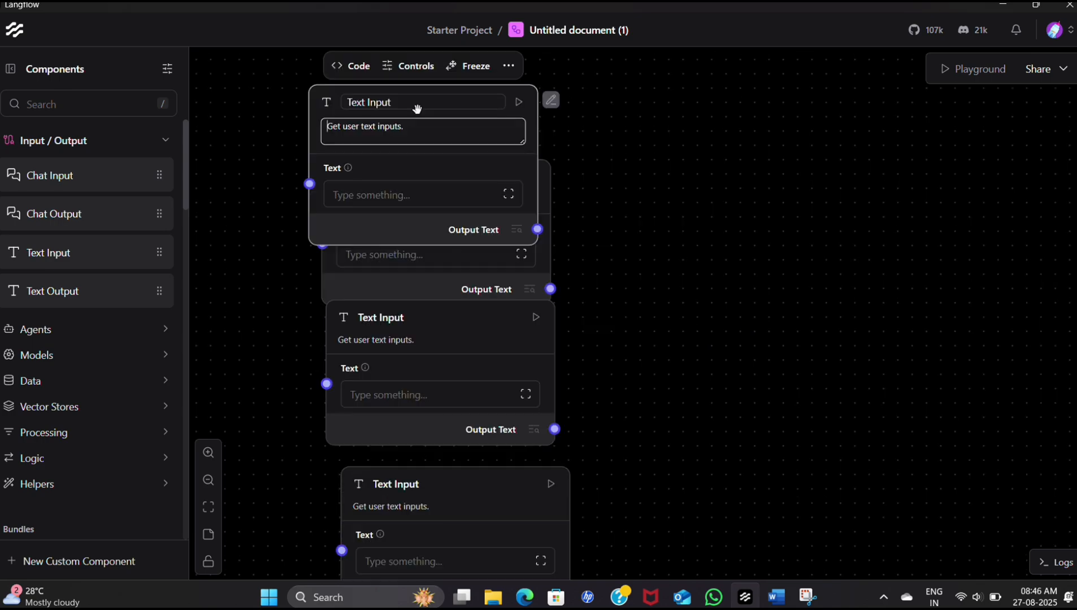
# - Rename the topmost Text Input component to exam_date
pyautogui.click(417, 107)
pyautogui.moveTo(416, 107); pyautogui.dragTo(334, 101)
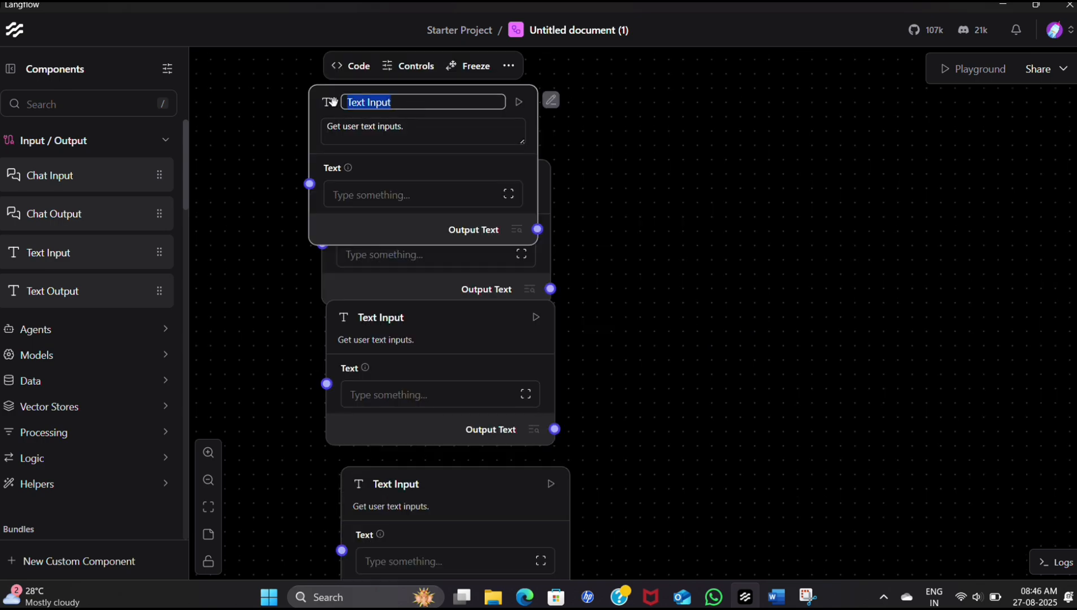
pyautogui.write('exam_date')
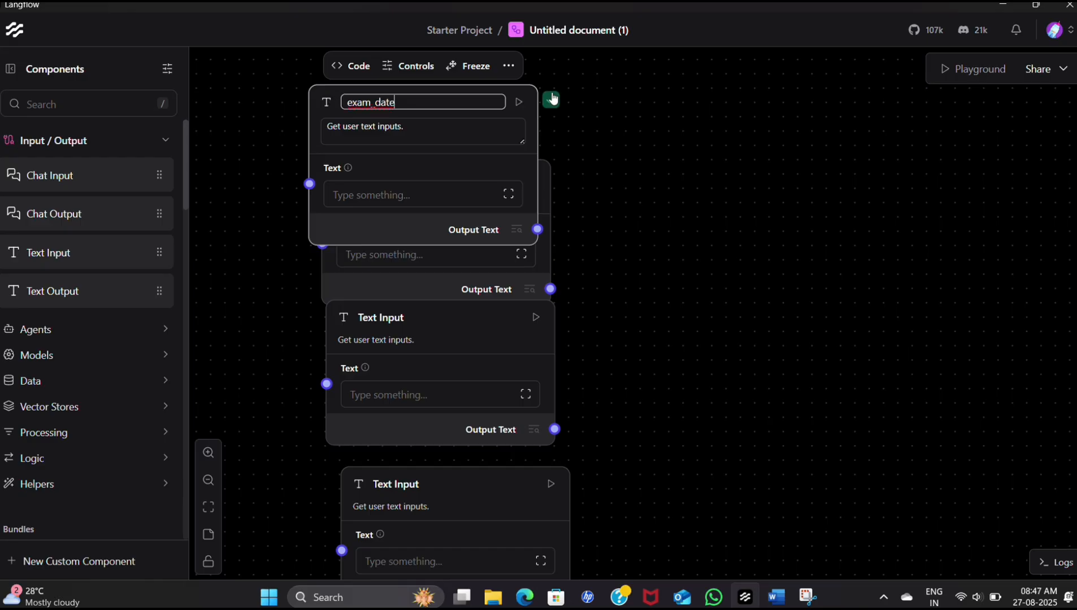
pyautogui.click(551, 100)
# - Rename the second Text Input component, just below exam_date, to hours
pyautogui.click(469, 190)
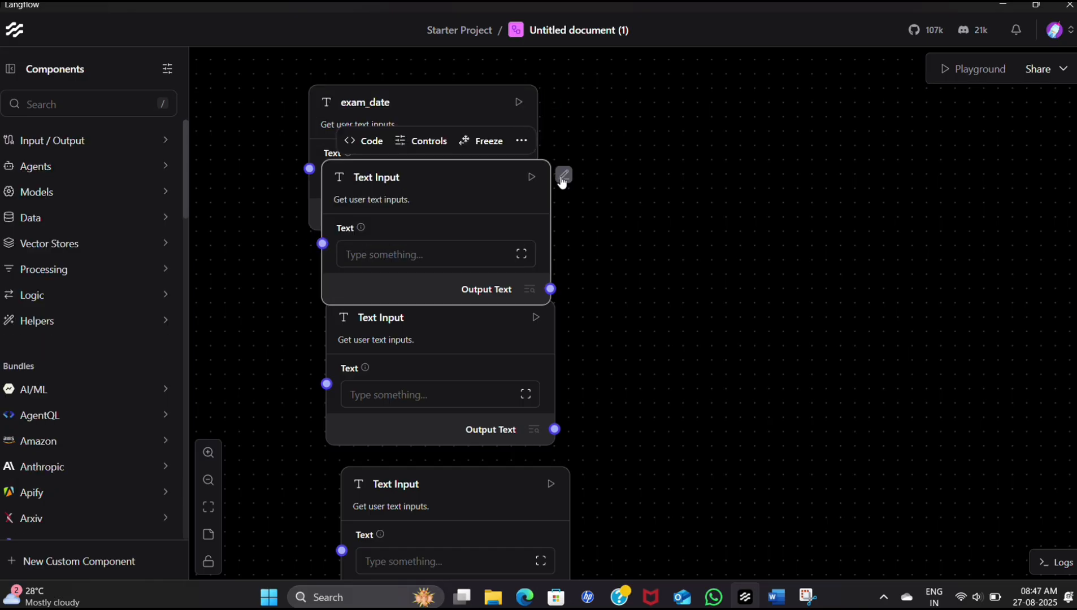
pyautogui.click(564, 175)
pyautogui.moveTo(407, 176); pyautogui.dragTo(309, 167)
pyautogui.write('hours')
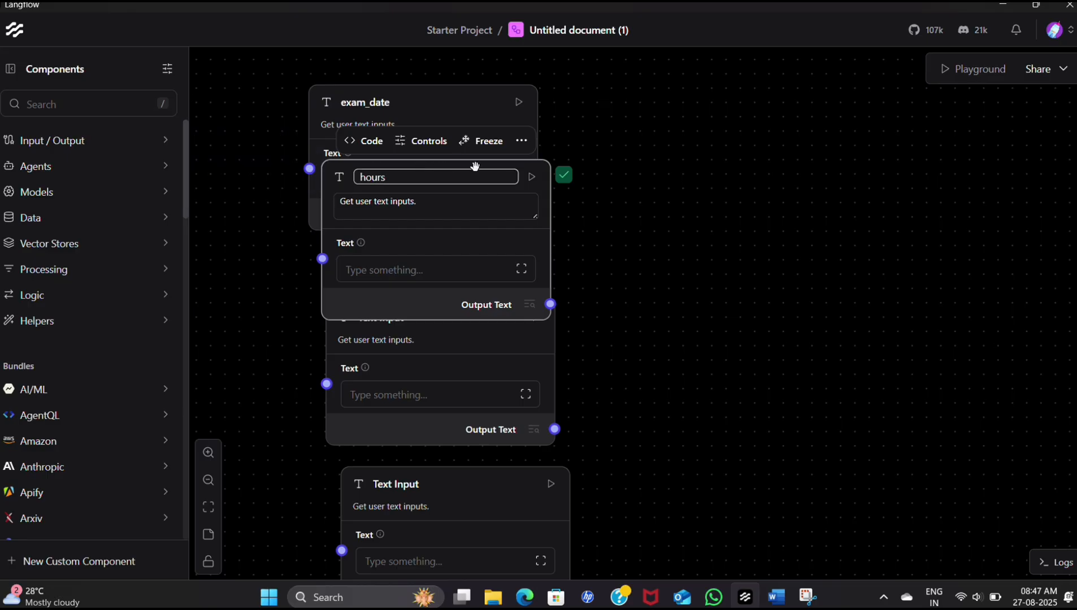
pyautogui.click(564, 175)
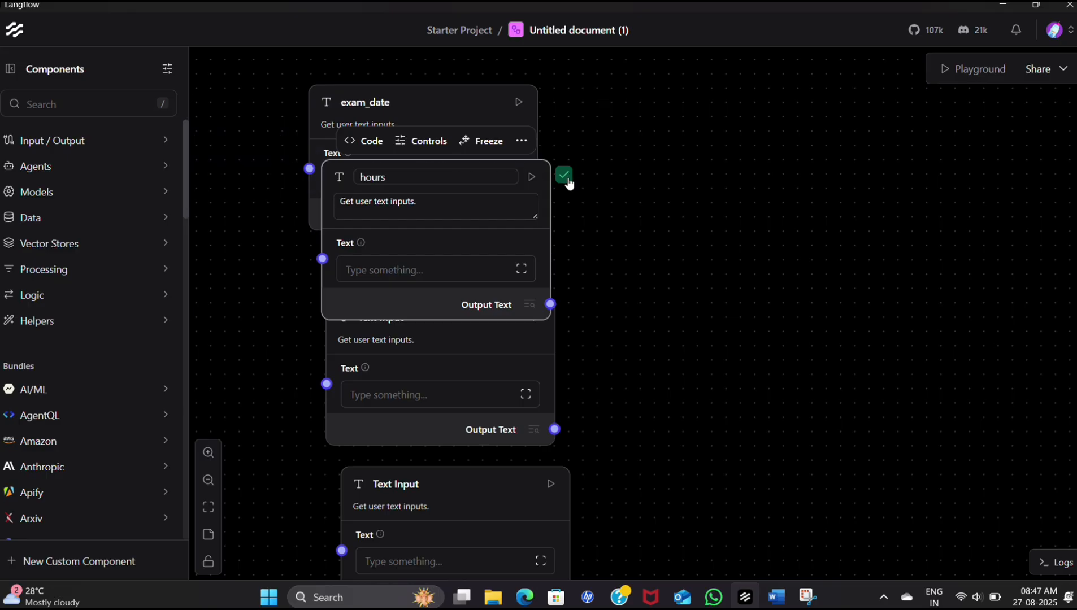
# - Rename the third Text Input component, just below hours, to subject
pyautogui.click(488, 334)
pyautogui.click(568, 314)
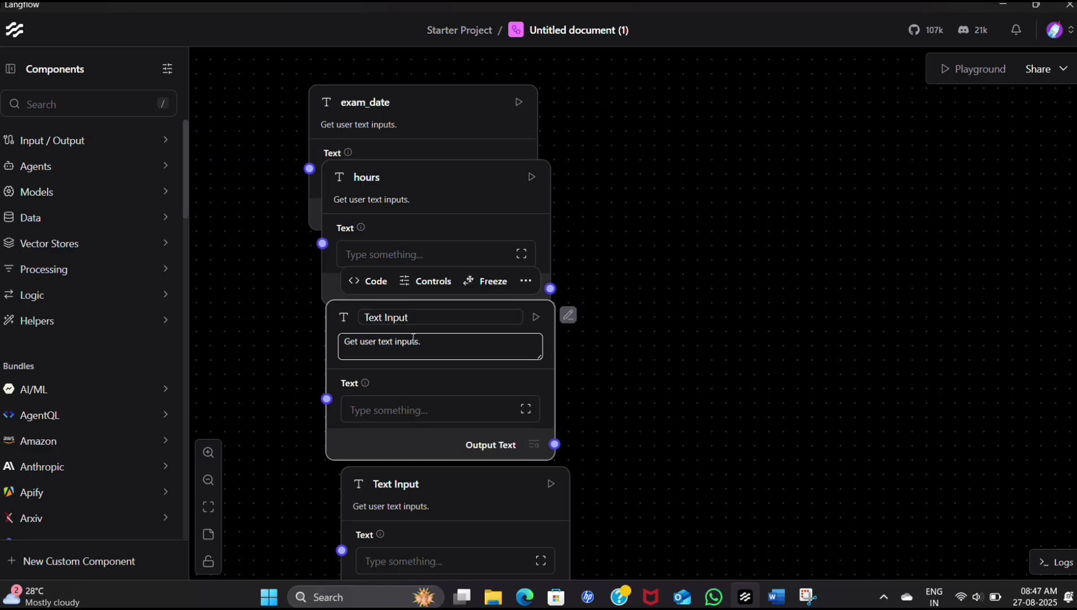
pyautogui.moveTo(414, 317); pyautogui.dragTo(355, 318)
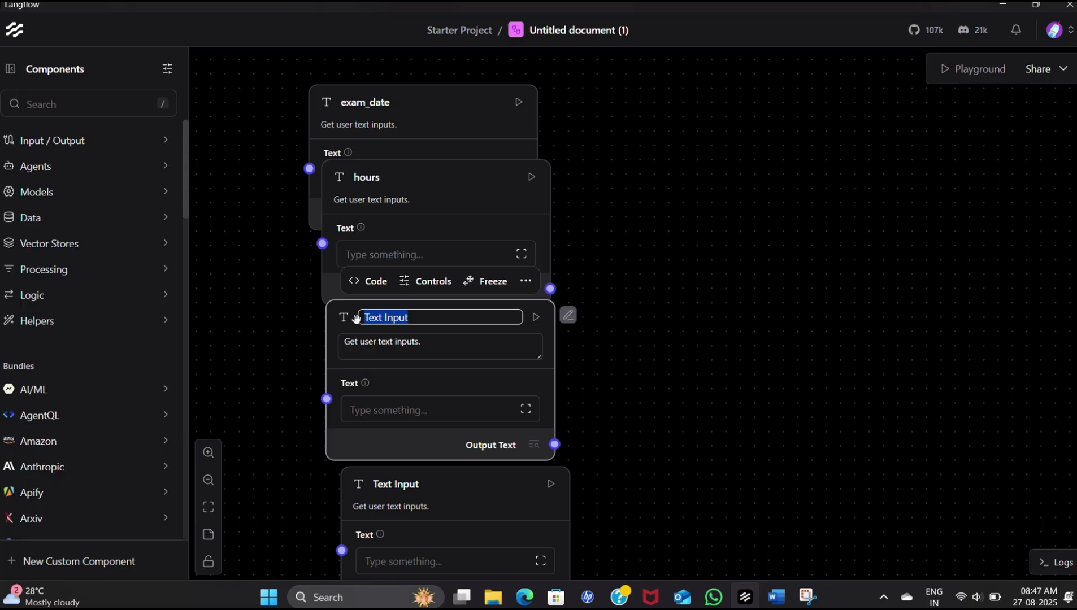
pyautogui.write('subje')
pyautogui.write('ct')
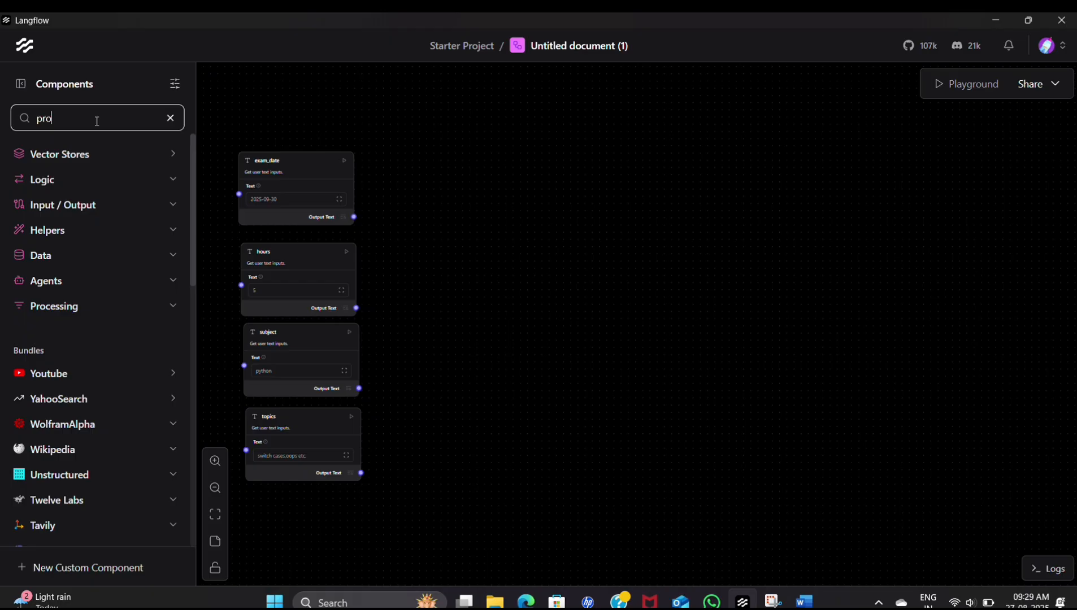
# - Find the Prompt Template component, add it to the canvas and open its template text for editing
pyautogui.write('m')
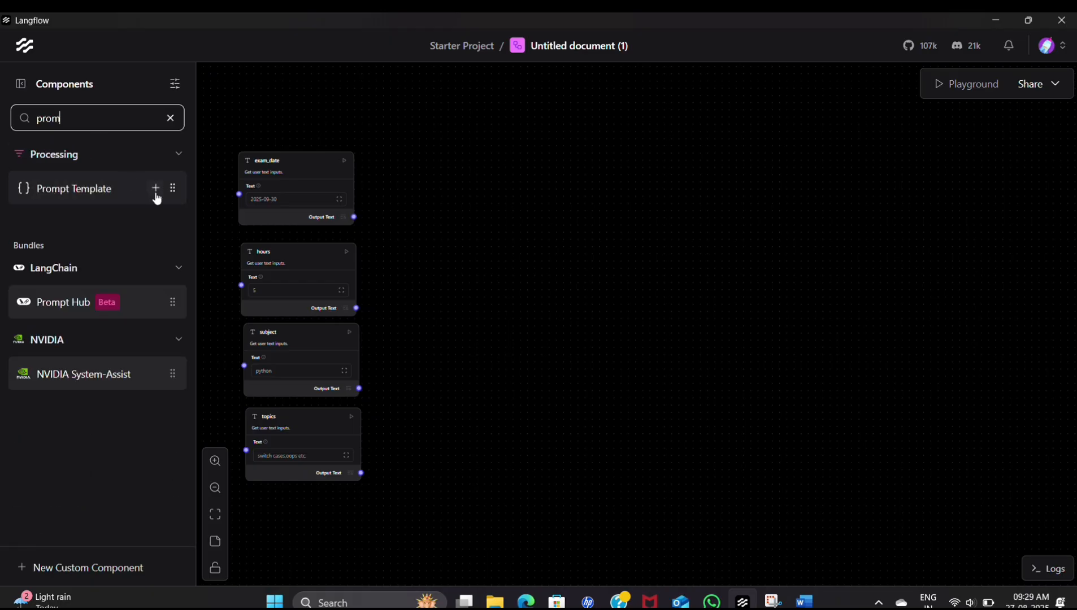
pyautogui.click(155, 194)
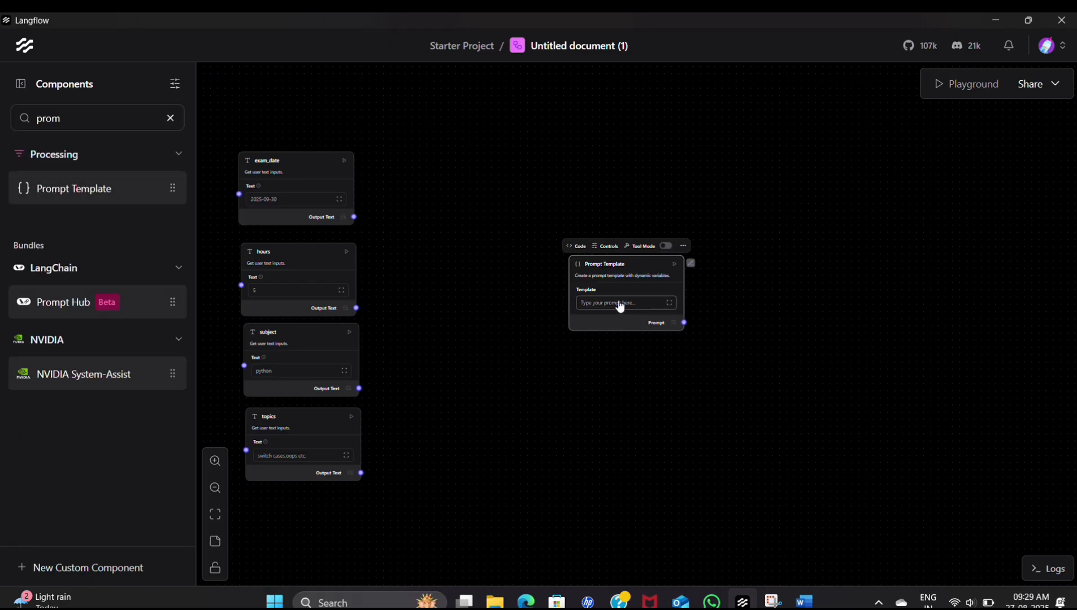
pyautogui.click(614, 304)
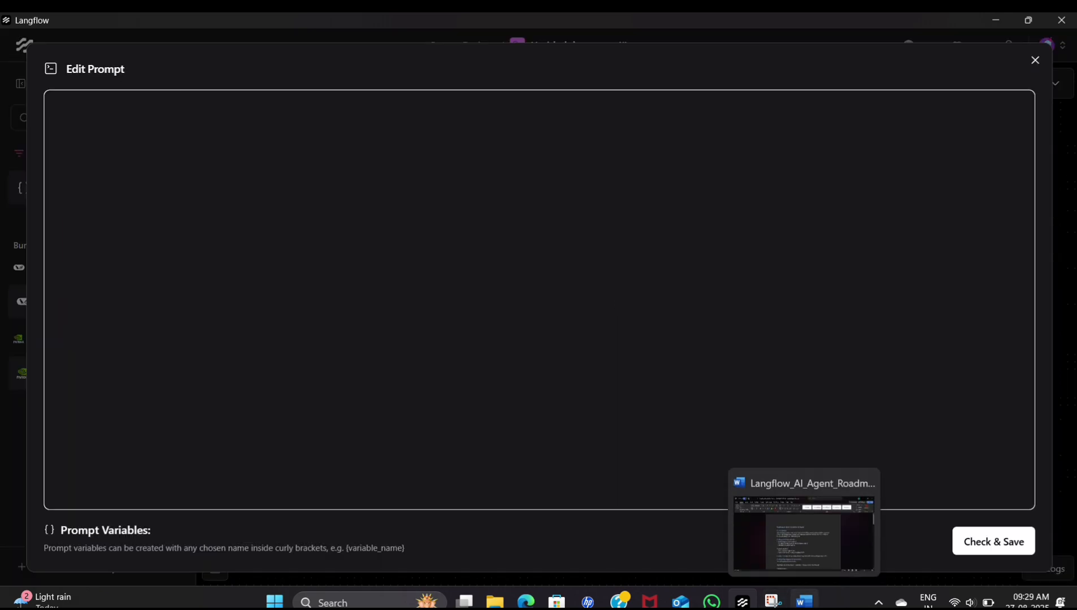
# - Switch to the Langflow_AI_Agent_Roadmap document in Word and copy the study coach prompt under the Planner heading
pyautogui.click(804, 602)
pyautogui.scroll(-15, 549, 302)
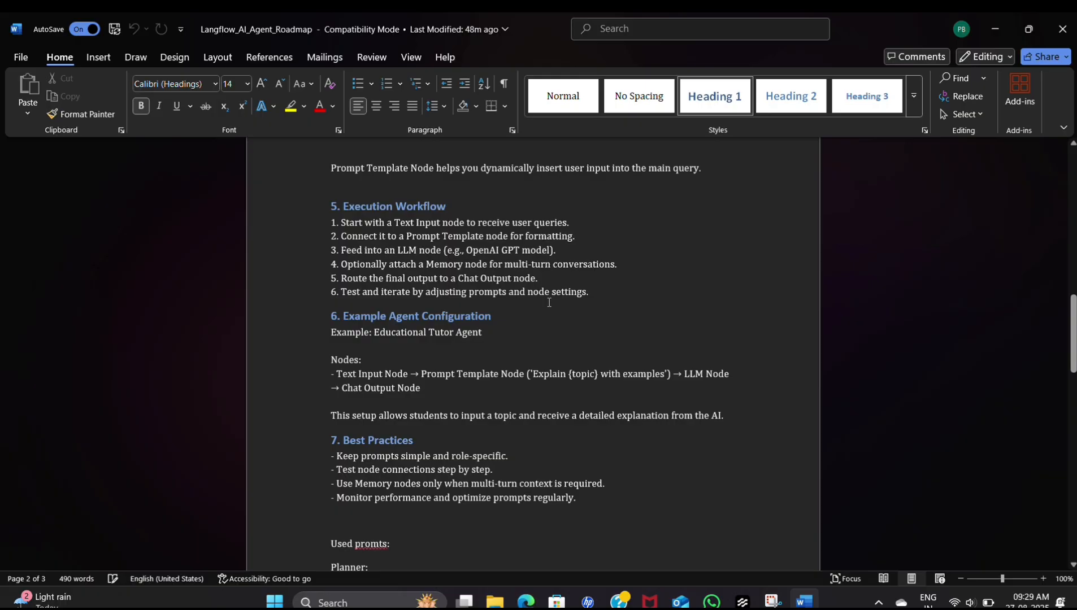
pyautogui.scroll(-8, 549, 302)
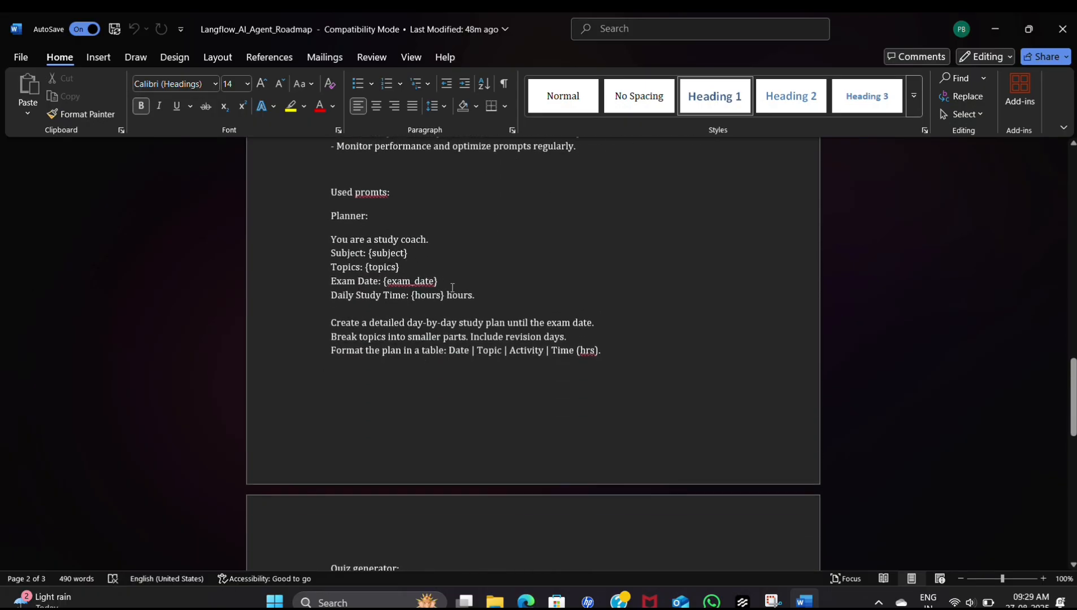
pyautogui.scroll(6, 548, 302)
pyautogui.scroll(-6, 549, 302)
pyautogui.moveTo(620, 356); pyautogui.dragTo(308, 246)
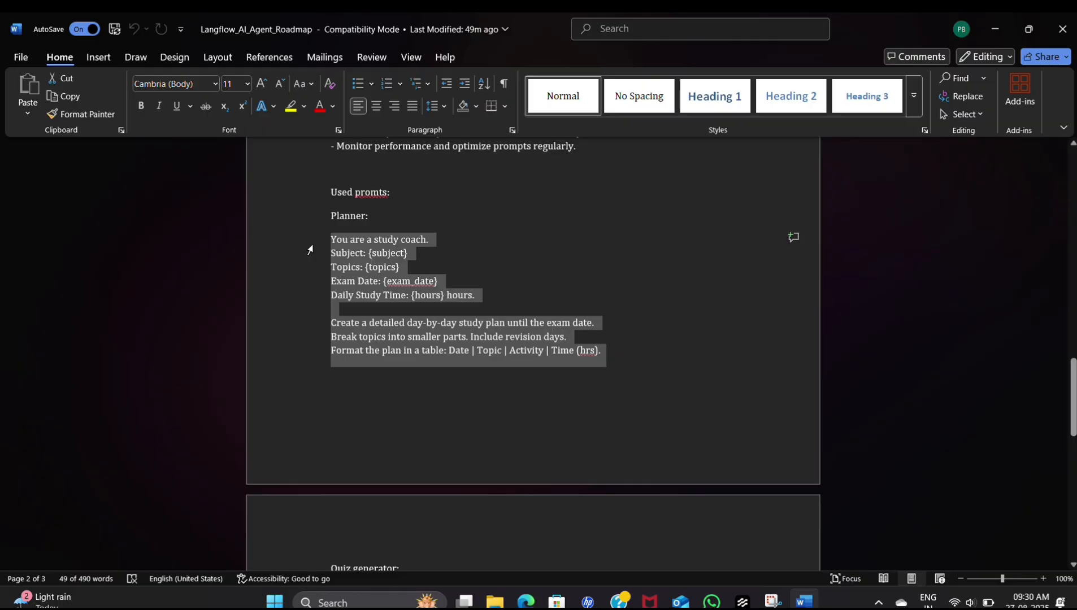
pyautogui.hotkey('ctrl', 'c')
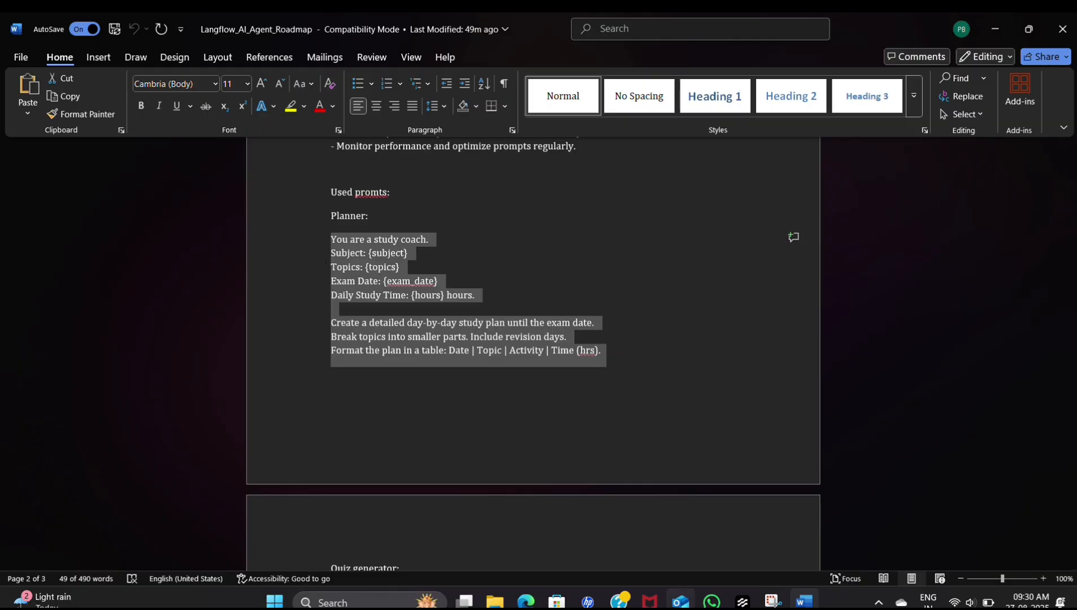
# - Switch back to Langflow, paste the copied study coach prompt into the Prompt Template, and check and save it
pyautogui.click(742, 603)
pyautogui.hotkey('ctrl', 'v')
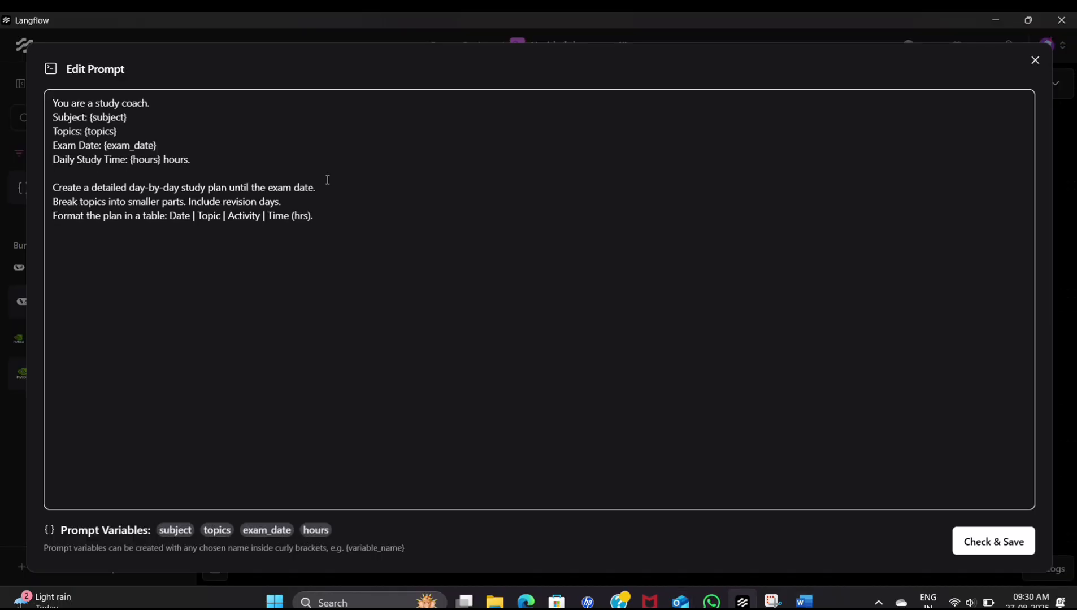
pyautogui.click(977, 546)
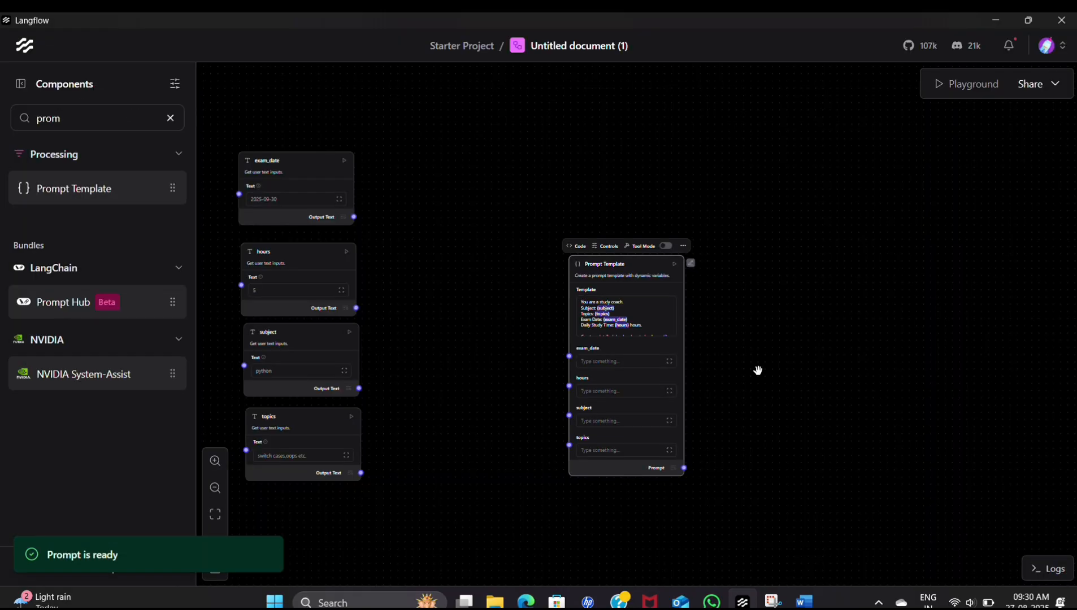
# - Connect the exam_date, hours, subject and topics outputs to the matching variable inputs of the Prompt Template
pyautogui.moveTo(486, 324); pyautogui.dragTo(360, 221)
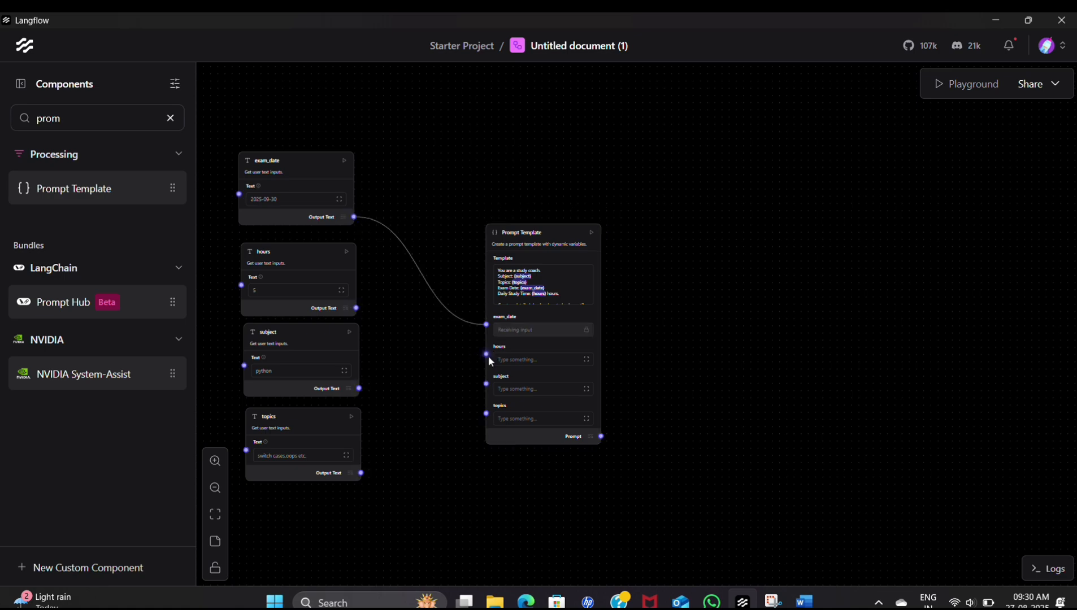
pyautogui.moveTo(486, 355); pyautogui.dragTo(355, 308)
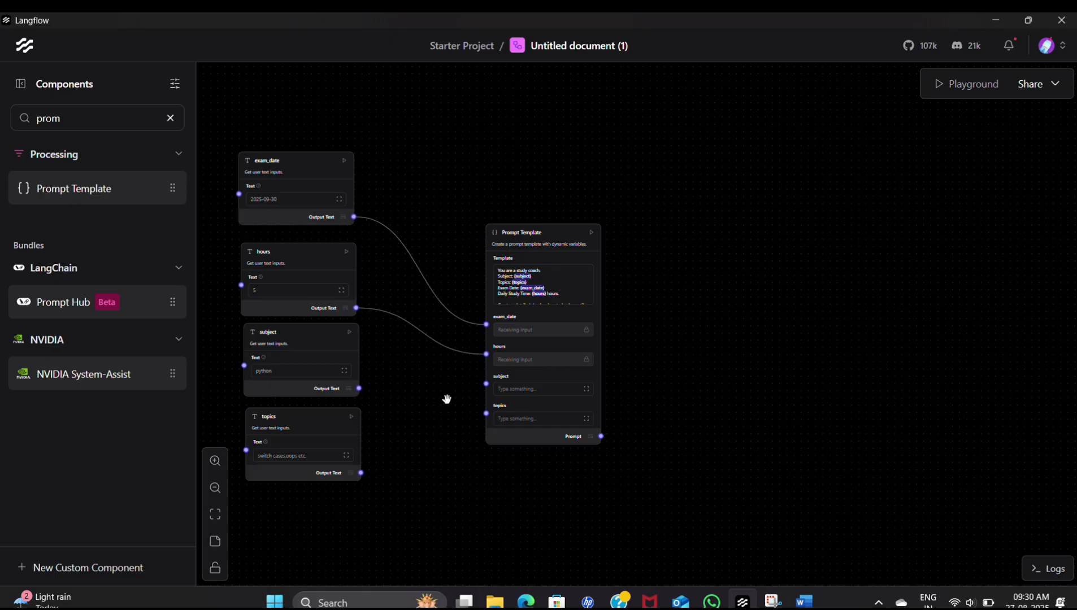
pyautogui.moveTo(486, 385); pyautogui.dragTo(362, 386)
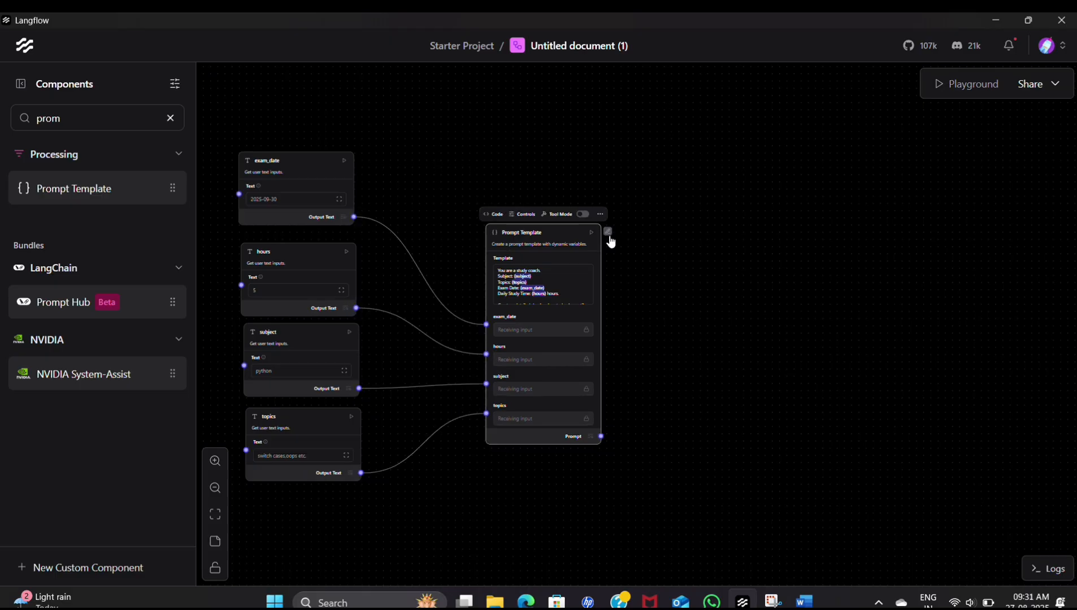
# - Rename the connected Prompt Template component to Planner
pyautogui.click(608, 233)
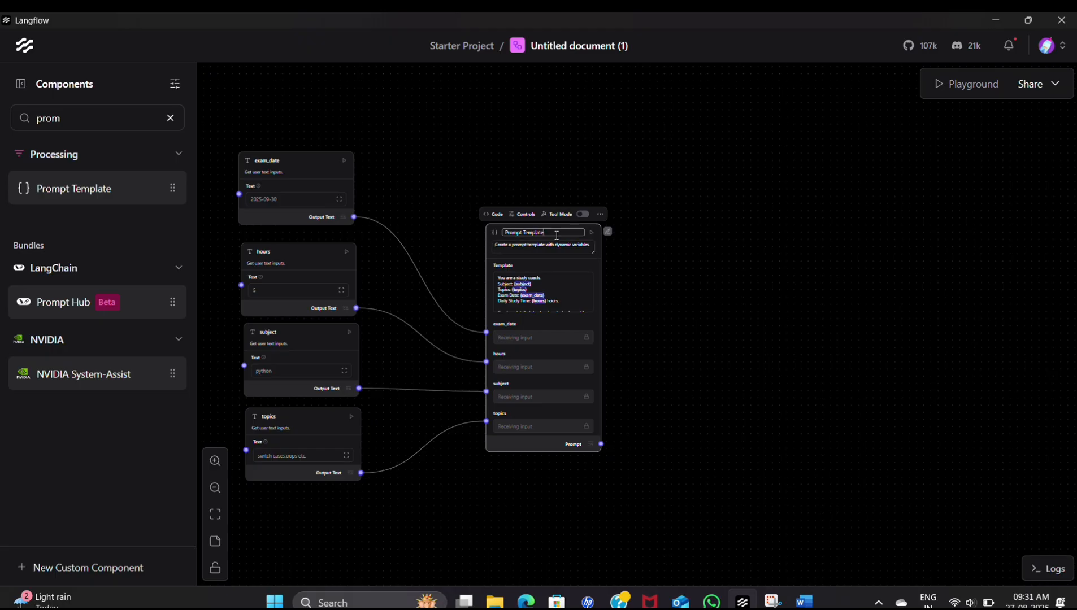
pyautogui.press('BackSpace')
pyautogui.press('BackSpace')
pyautogui.press('BackSpace')
pyautogui.press('BackSpace')
pyautogui.press('BackSpace')
pyautogui.press('BackSpace')
pyautogui.press('BackSpace')
pyautogui.press('BackSpace')
pyautogui.press('BackSpace')
pyautogui.press('BackSpace')
pyautogui.press('BackSpace')
pyautogui.press('BackSpace')
pyautogui.press('BackSpace')
pyautogui.press('BackSpace')
pyautogui.write('lanner')
pyautogui.click(608, 235)
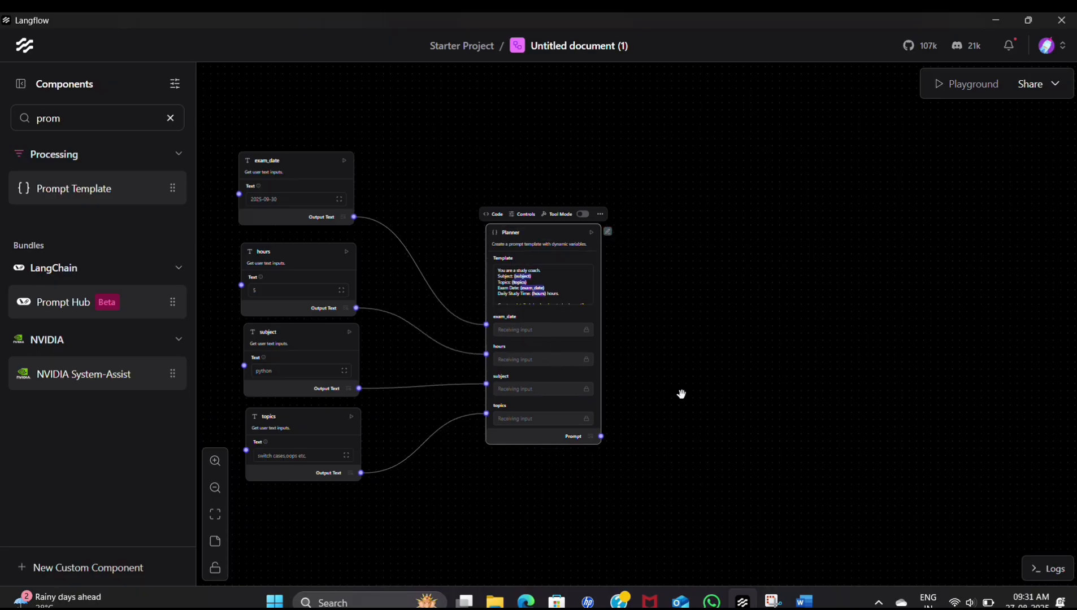
# - Search the components for "open", add an OpenRouter component and place it beside the Planner component
pyautogui.moveTo(681, 393); pyautogui.dragTo(681, 93)
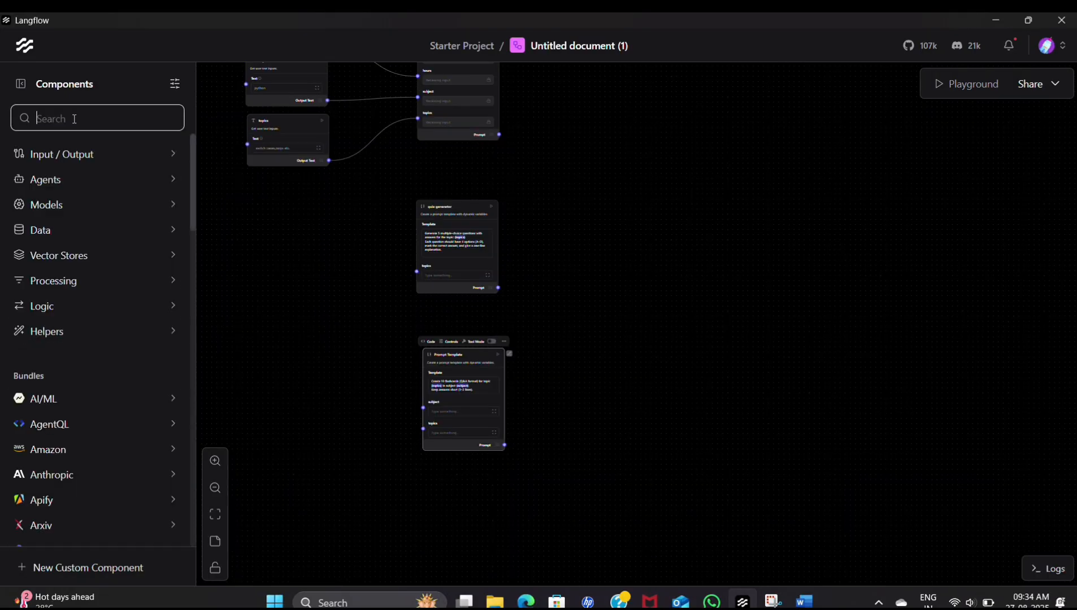
pyautogui.write('o')
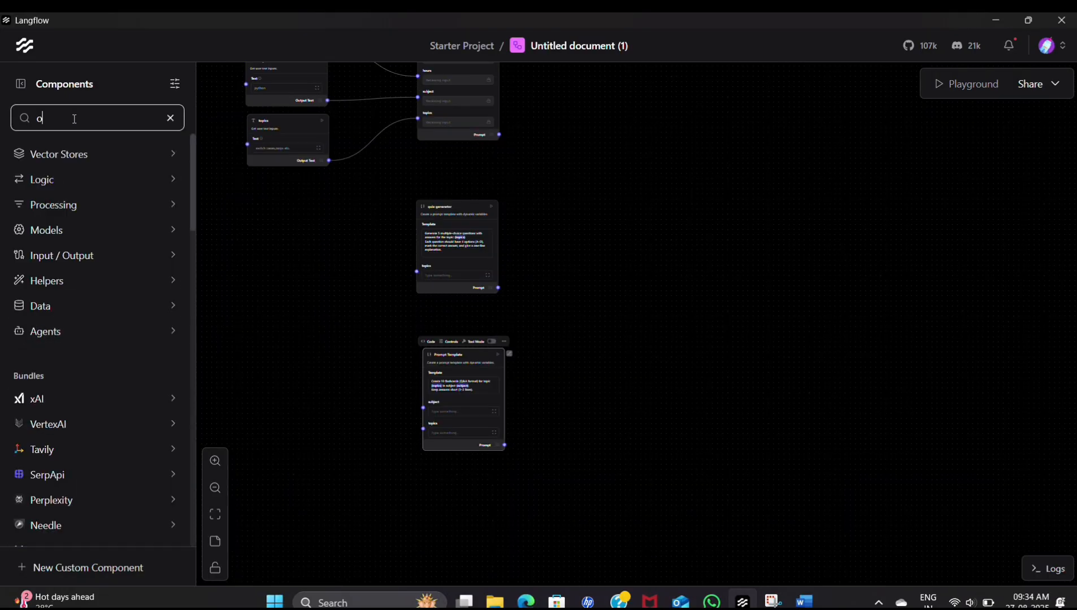
pyautogui.write('pen')
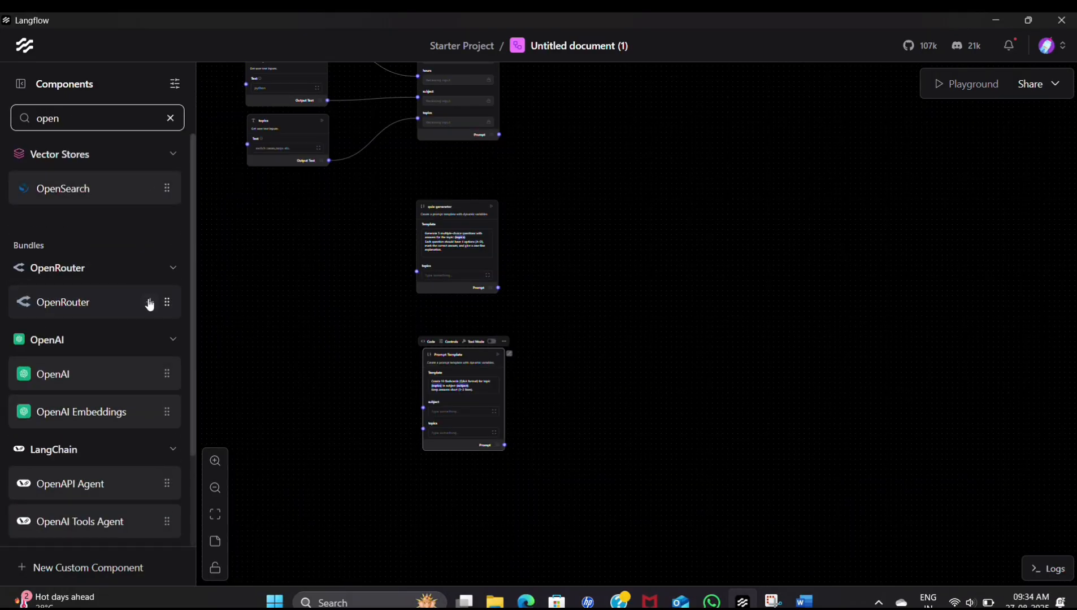
pyautogui.click(152, 304)
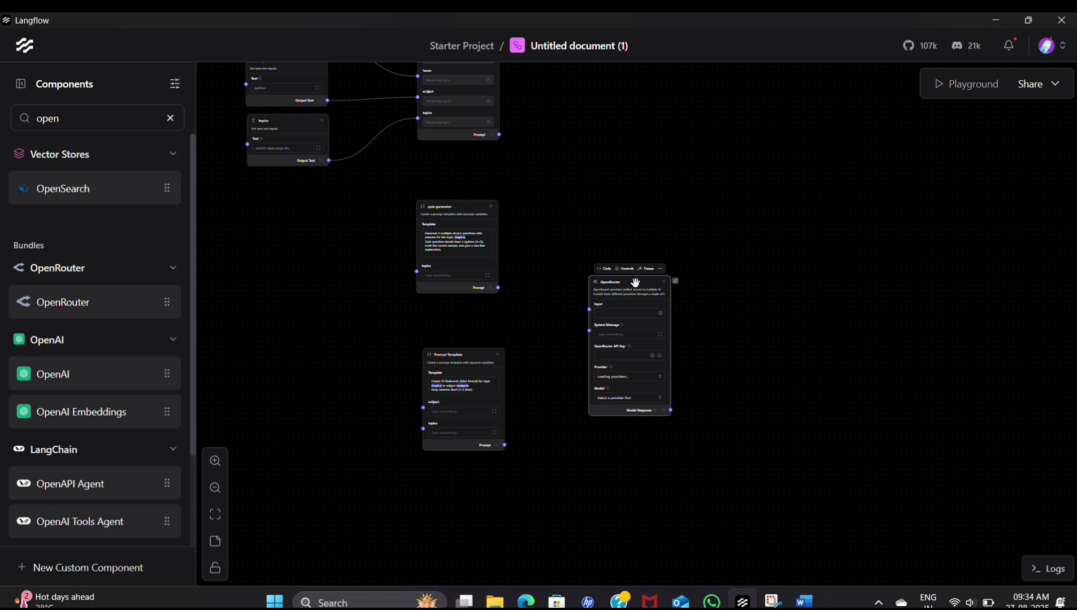
pyautogui.moveTo(626, 272); pyautogui.dragTo(616, 129)
# - Connect the Planner component's Prompt output to the OpenRouter component's Input
pyautogui.scroll(1, 741, 207)
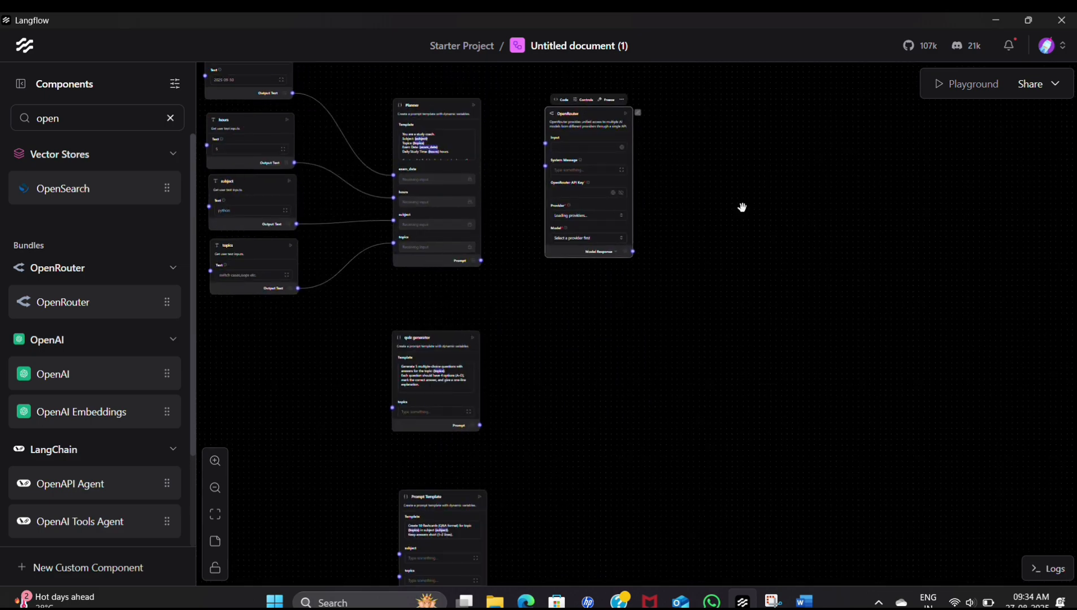
pyautogui.scroll(4, 741, 208)
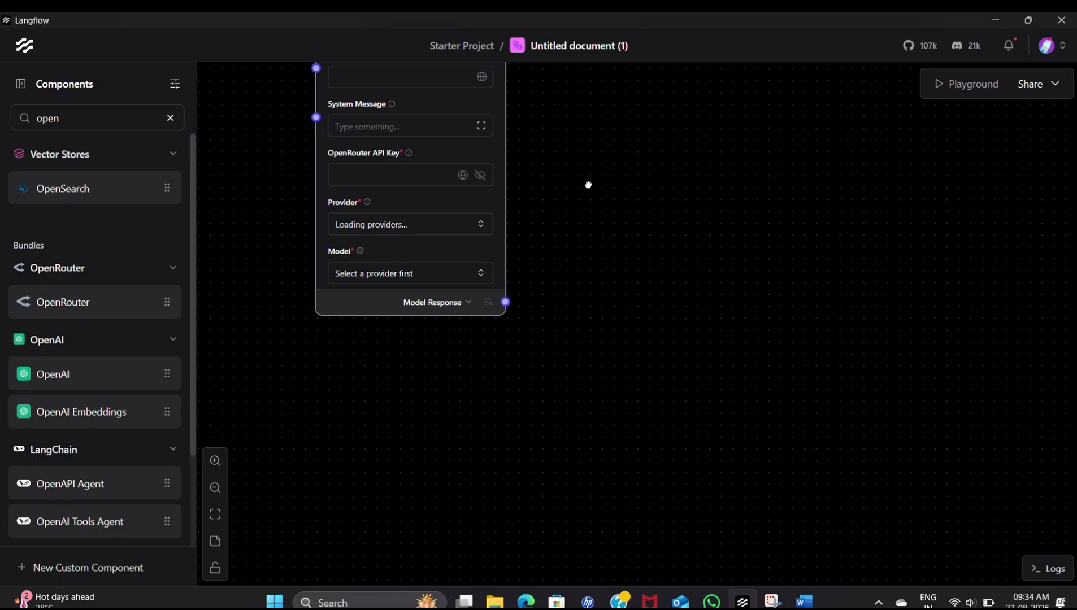
pyautogui.moveTo(588, 185); pyautogui.dragTo(615, 365)
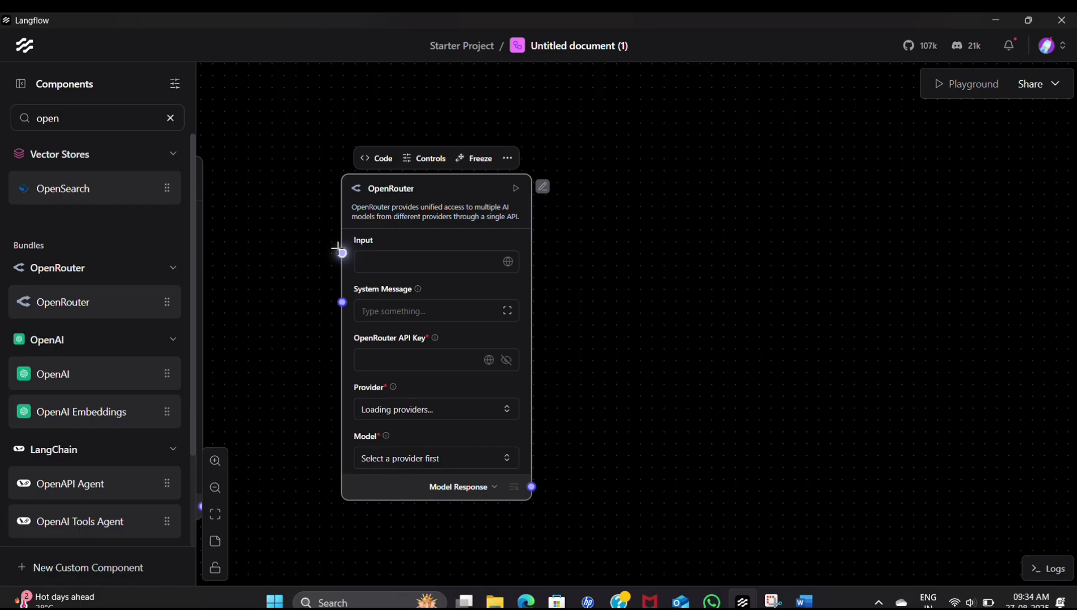
pyautogui.moveTo(341, 252); pyautogui.dragTo(413, 506)
# - Paste the API key into the OpenRouter component's key field and set its provider to Mistralai
pyautogui.click(590, 359)
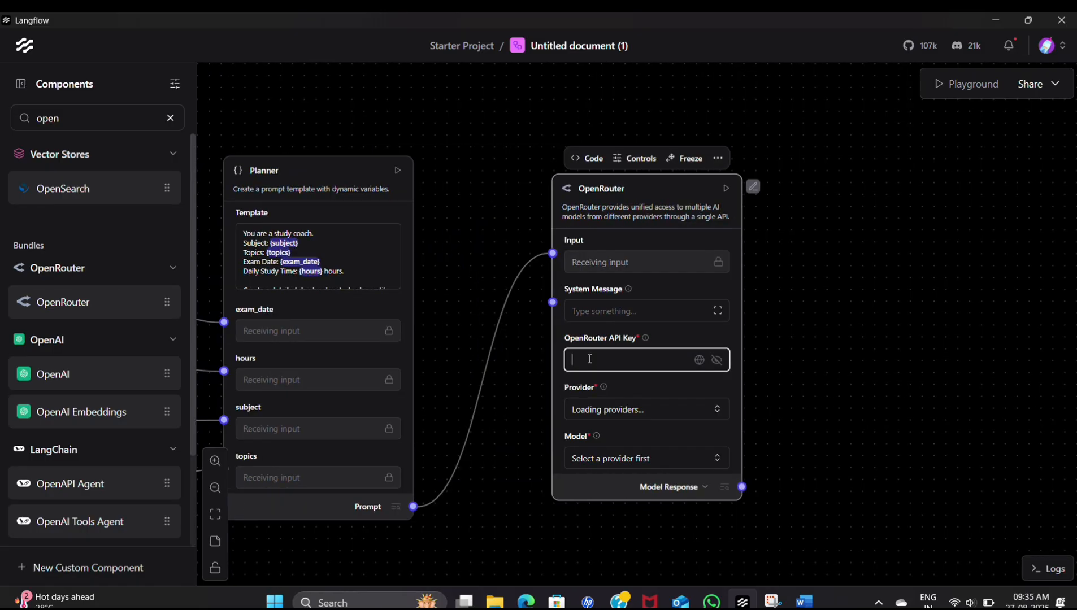
pyautogui.hotkey('ctrl', 'v')
pyautogui.click(670, 410)
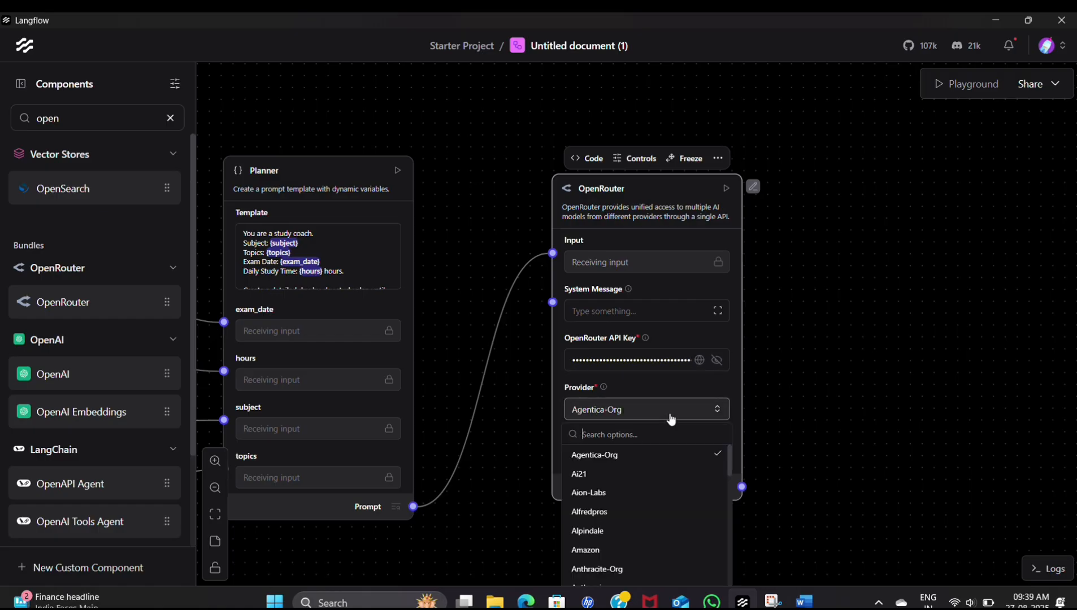
pyautogui.write('mist')
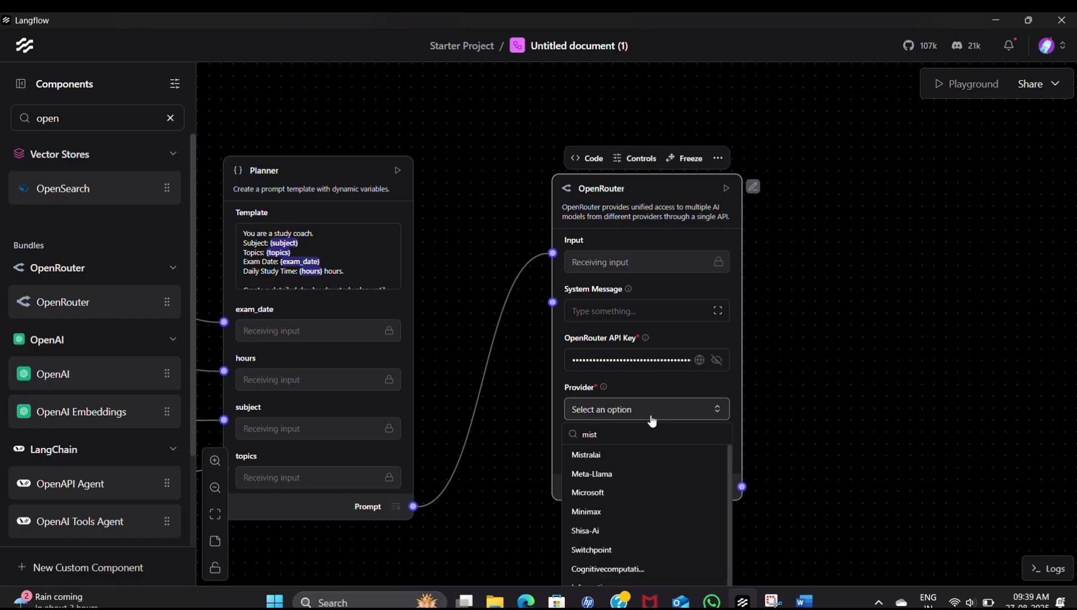
pyautogui.click(635, 455)
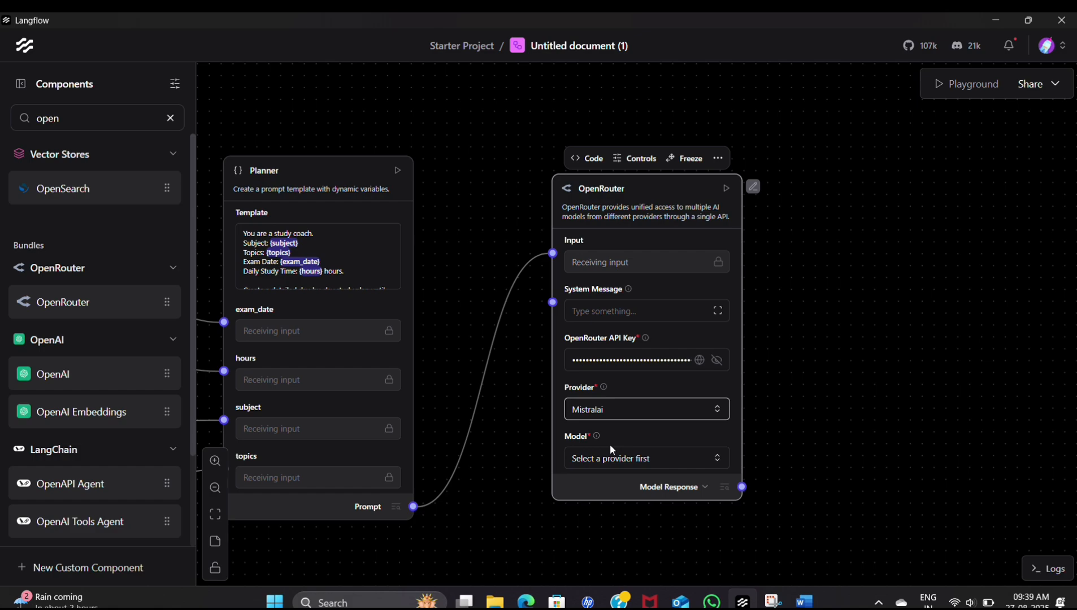
# - Find "mistral-7b" among the OpenRouter component's models and select mistralai/mistral-7b-instruct-v0.3
pyautogui.click(646, 459)
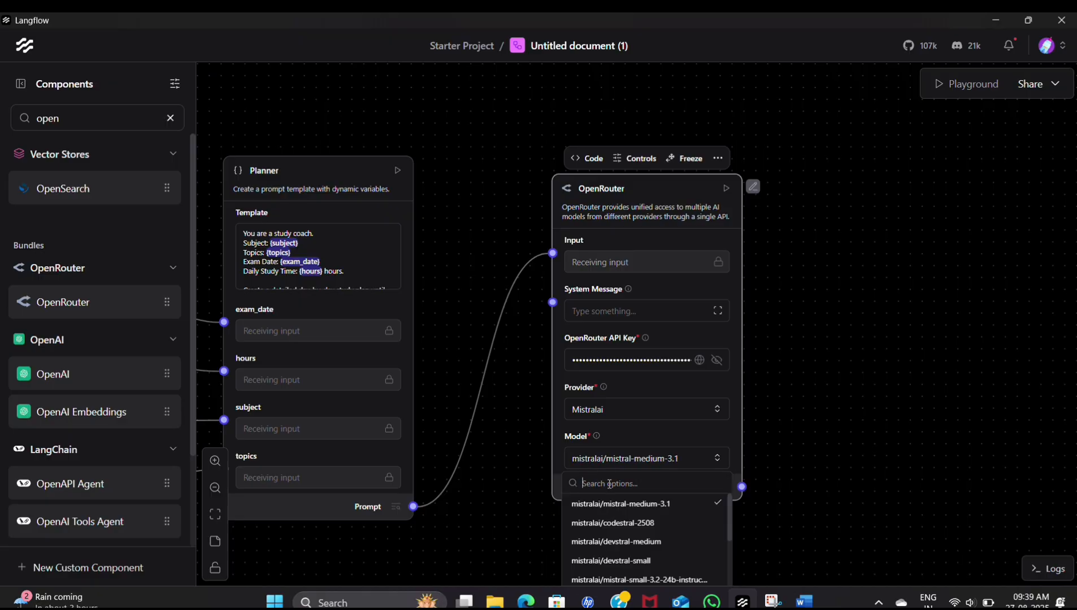
pyautogui.write('mistral')
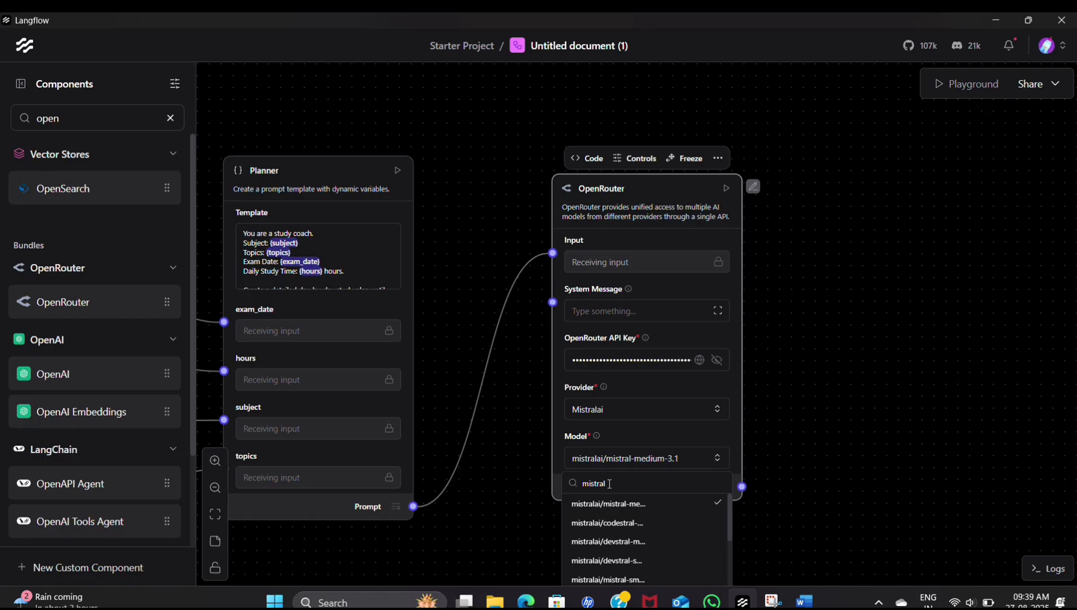
pyautogui.write('-7')
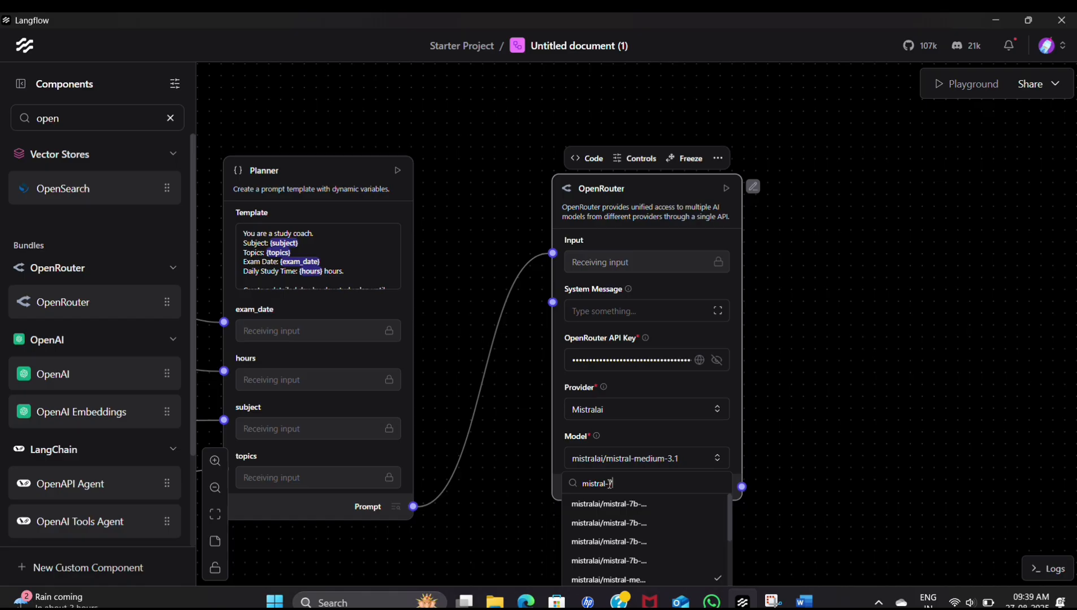
pyautogui.write('b-')
pyautogui.click(640, 505)
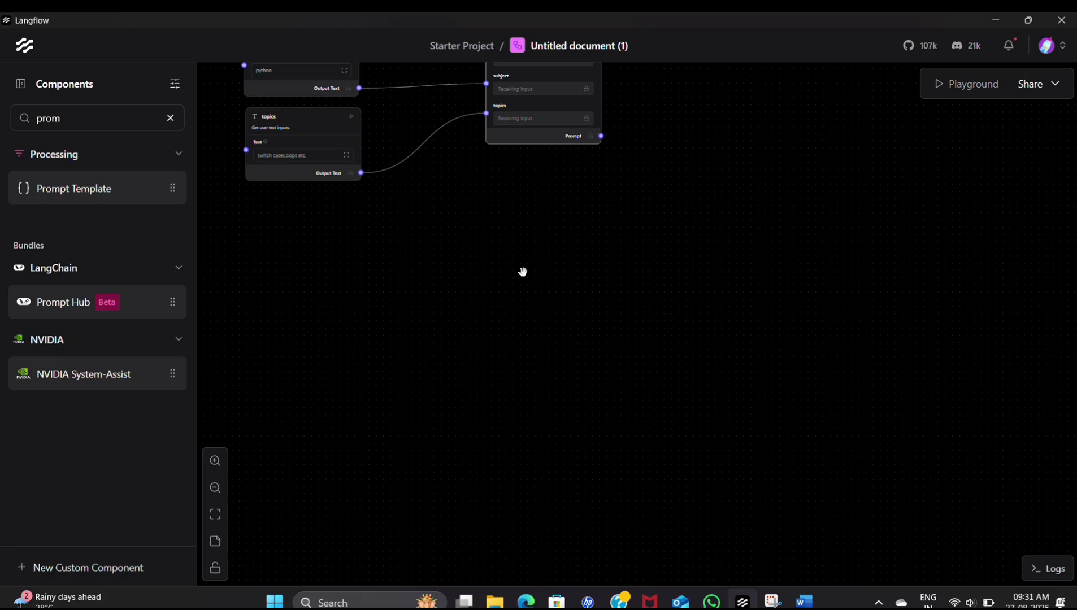
# - Add a Prompt Template named quiz generator and save the pasted prompt for 5 multiple-choice questions about {topics}
pyautogui.moveTo(147, 196)
pyautogui.click(157, 188)
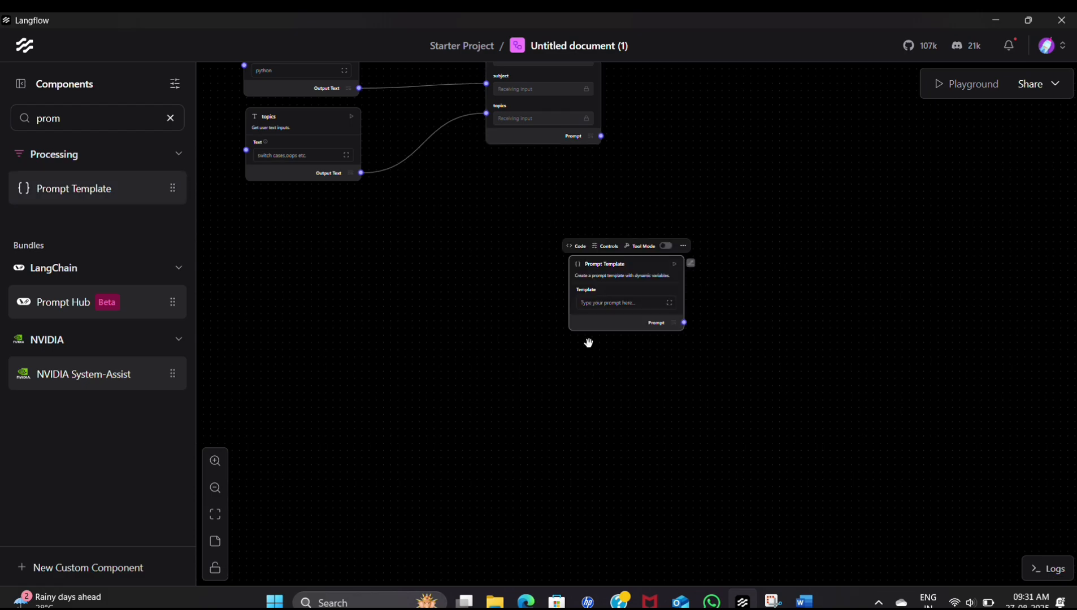
pyautogui.click(616, 303)
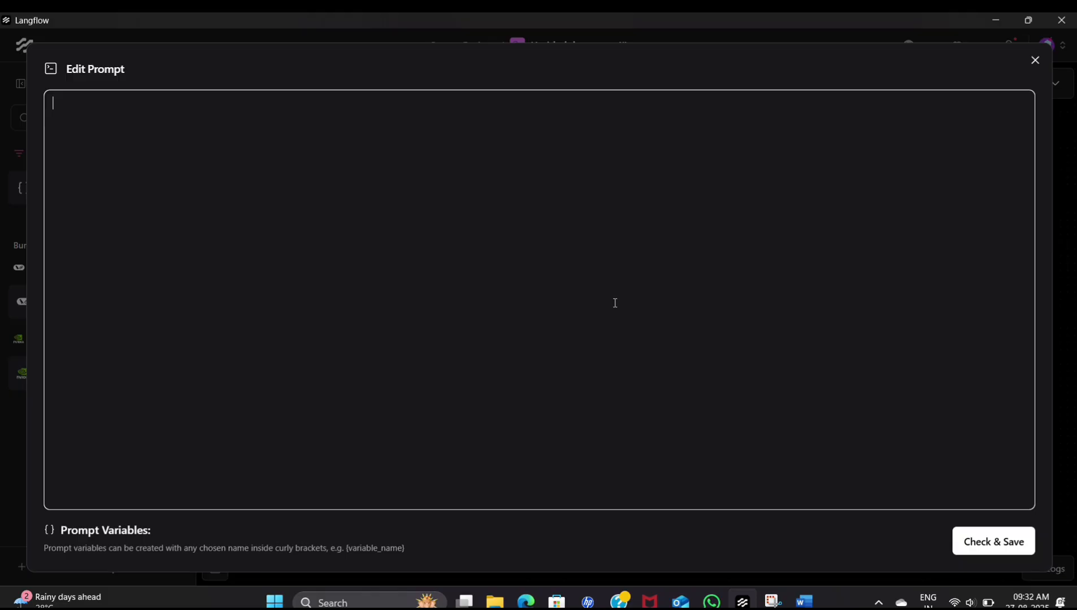
pyautogui.write('Generate 5 multiple-choice questions with answers for the topic: {topics}. Each question should have 4 options (A–D), mark the correct answer, and give a one-line explanation. Flashcard creator: Create 10 flashcards (Q&A format) for topic {topics} in subject {subject}. Keep answers short (1–2 lines).')
pyautogui.click(1005, 542)
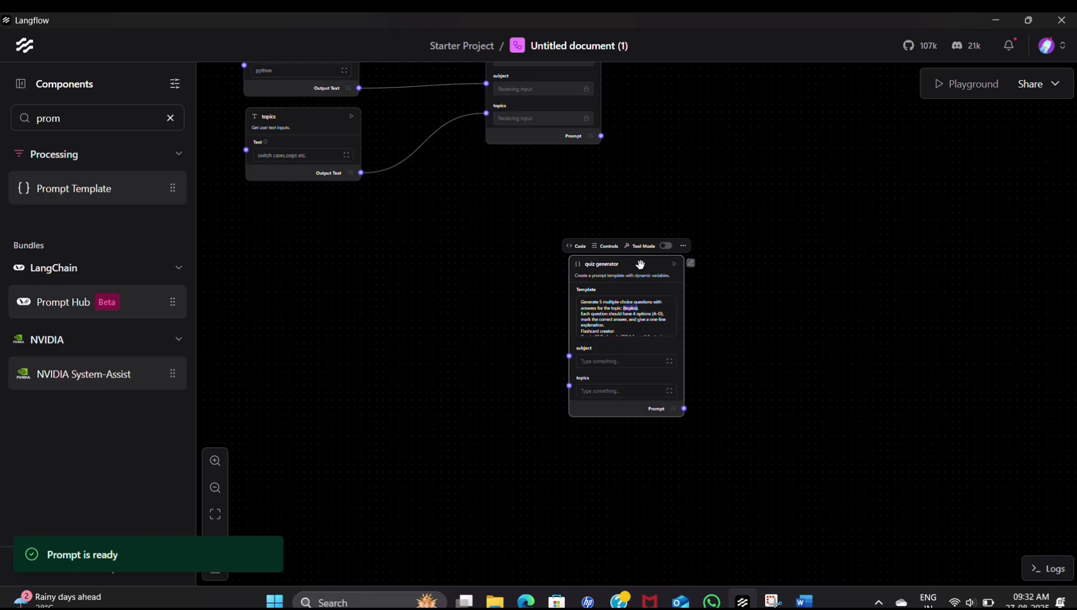
# - Place the quiz generator component below the Planner component and add another Prompt Template component
pyautogui.moveTo(640, 265); pyautogui.dragTo(557, 239)
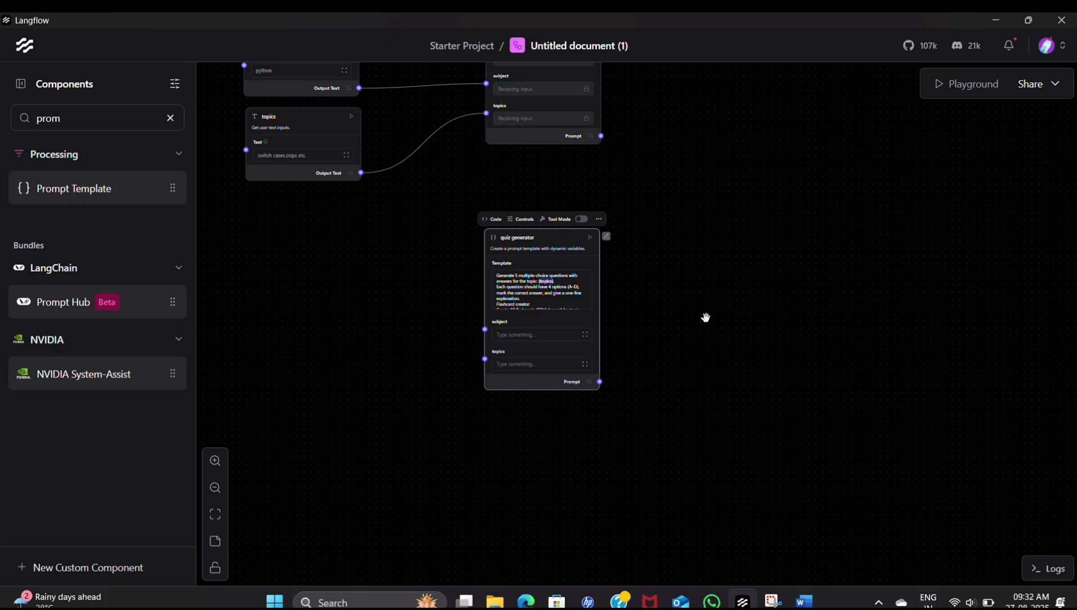
pyautogui.moveTo(704, 178); pyautogui.dragTo(565, 446)
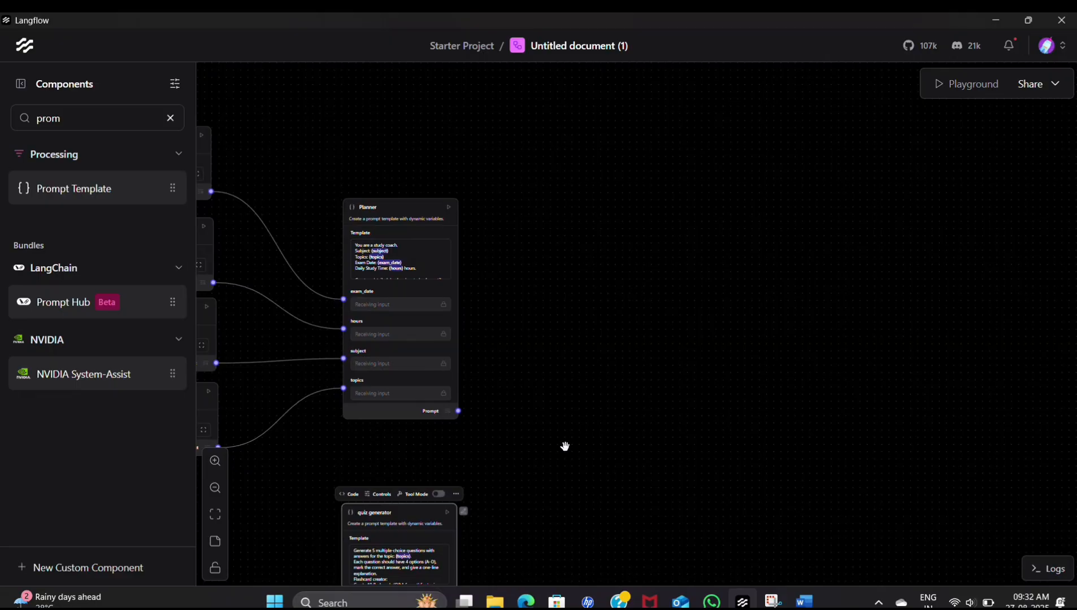
pyautogui.moveTo(156, 188)
pyautogui.click(156, 188)
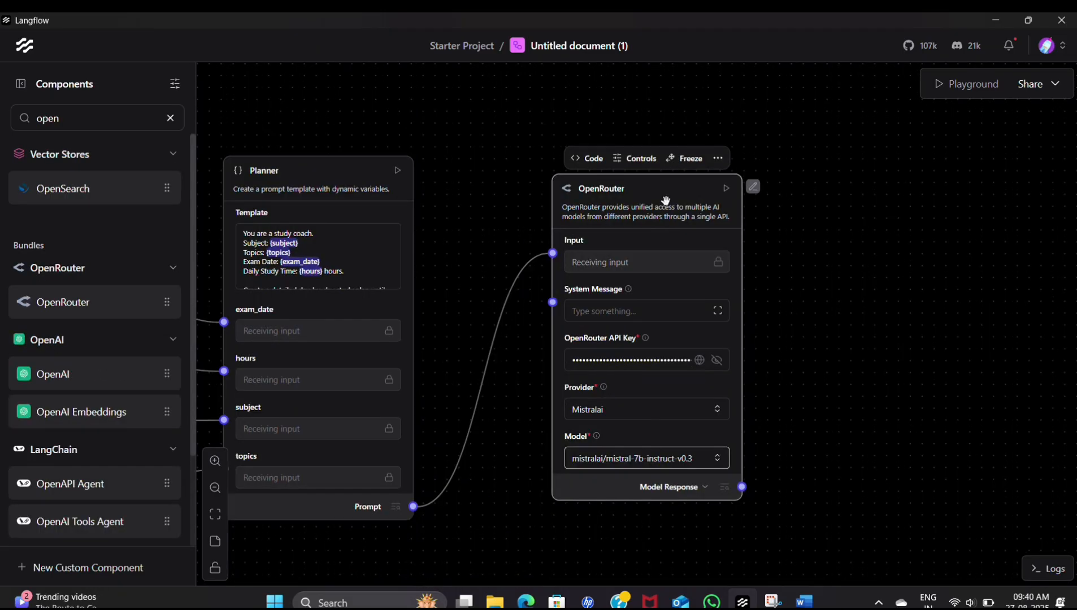
# - Duplicate the configured OpenRouter component twice and place the copies one below the other beneath the original
pyautogui.click(718, 163)
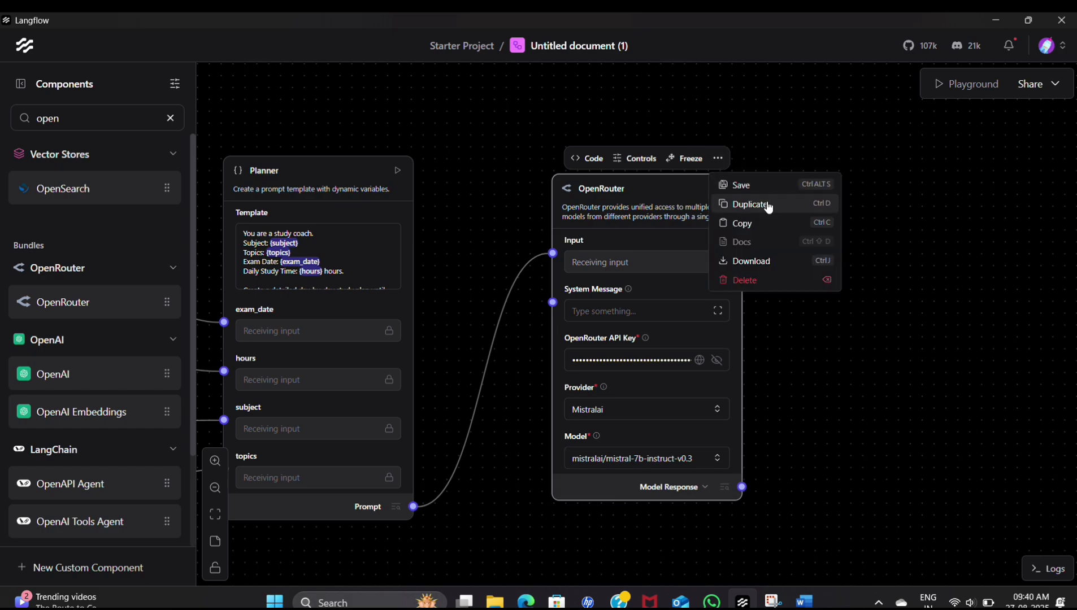
pyautogui.click(729, 202)
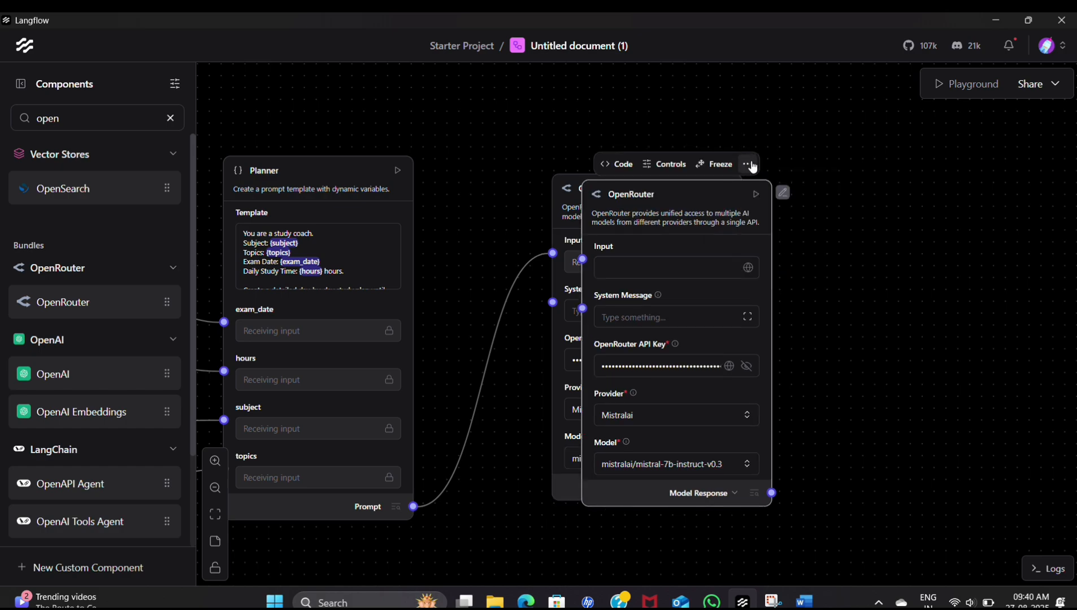
pyautogui.click(747, 164)
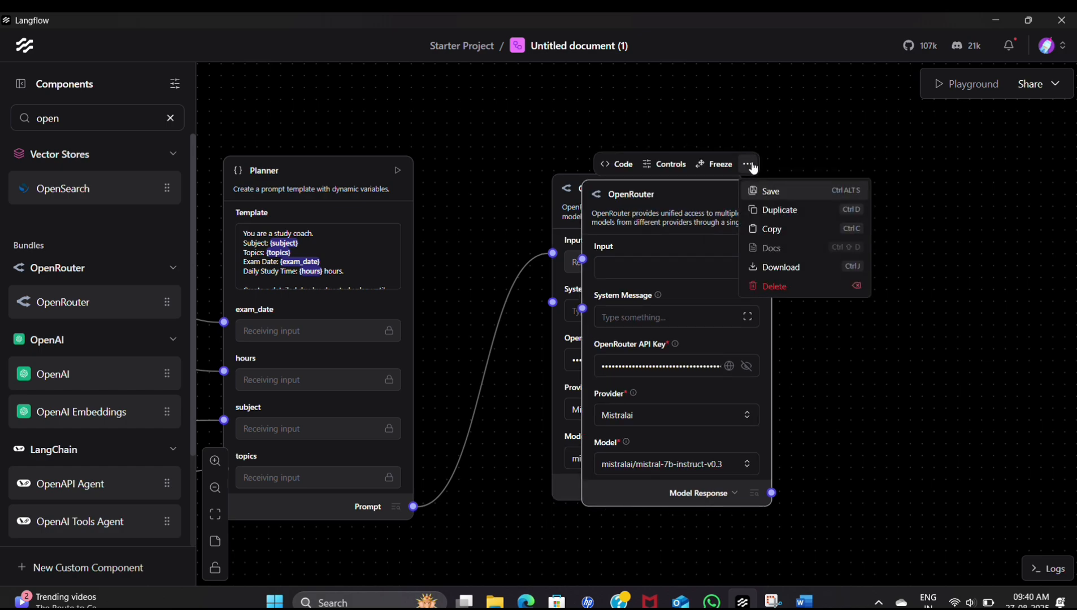
pyautogui.click(783, 215)
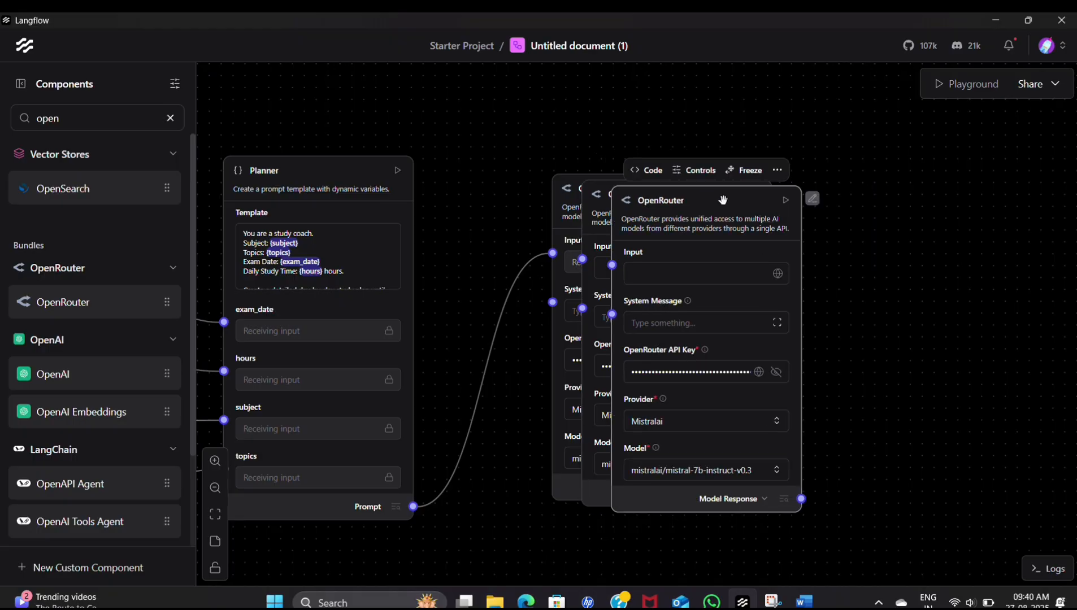
pyautogui.moveTo(716, 207); pyautogui.dragTo(651, 455)
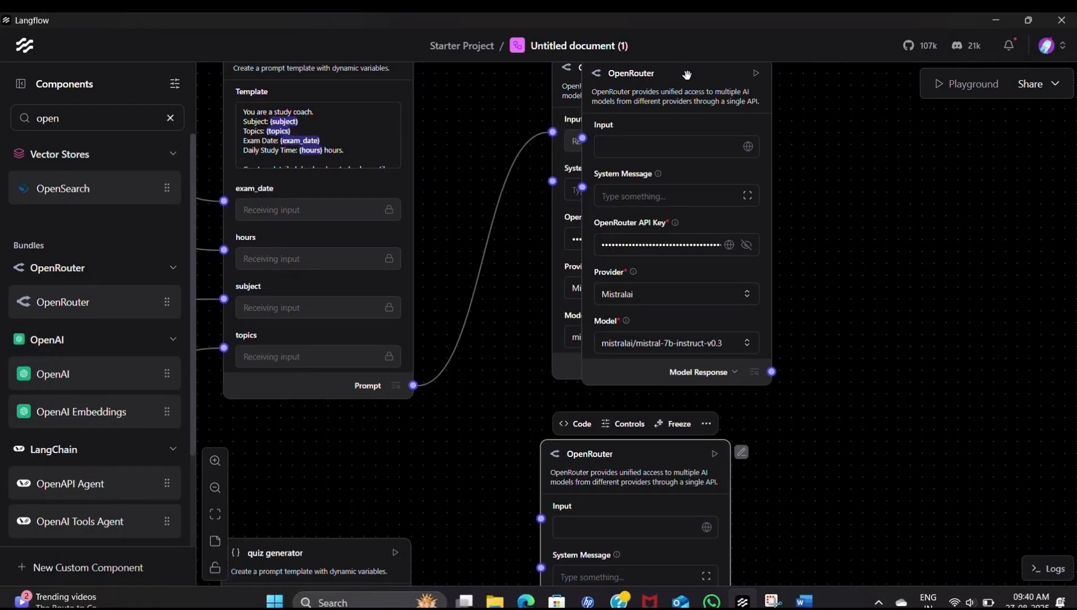
pyautogui.moveTo(686, 74); pyautogui.dragTo(639, 406)
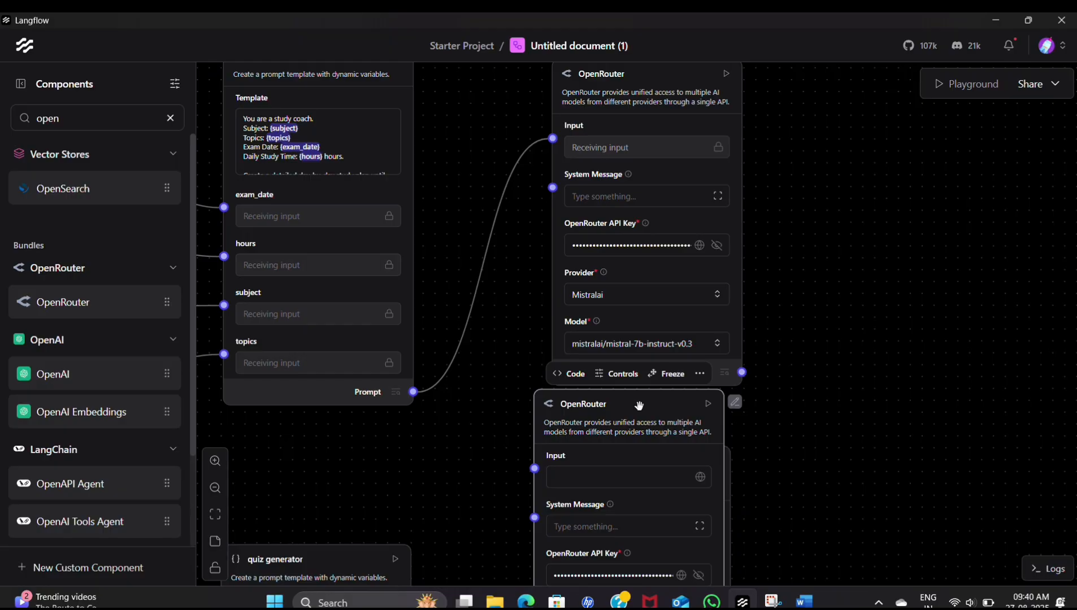
pyautogui.moveTo(638, 405); pyautogui.dragTo(653, 446)
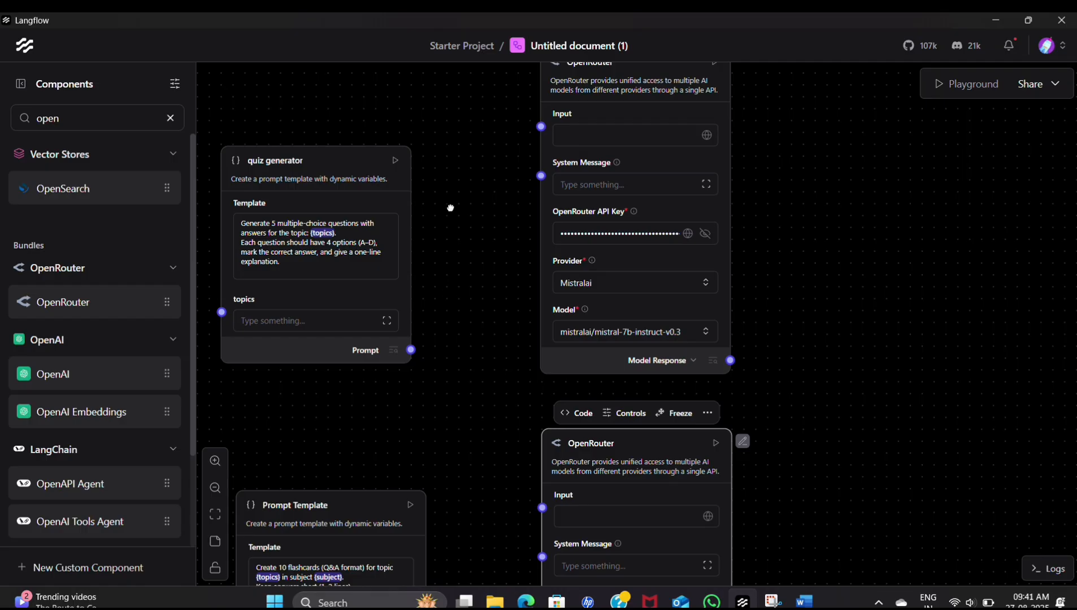
# - Connect the topics component's Output Text to the quiz generator component's topics input
pyautogui.moveTo(450, 207); pyautogui.dragTo(499, 295)
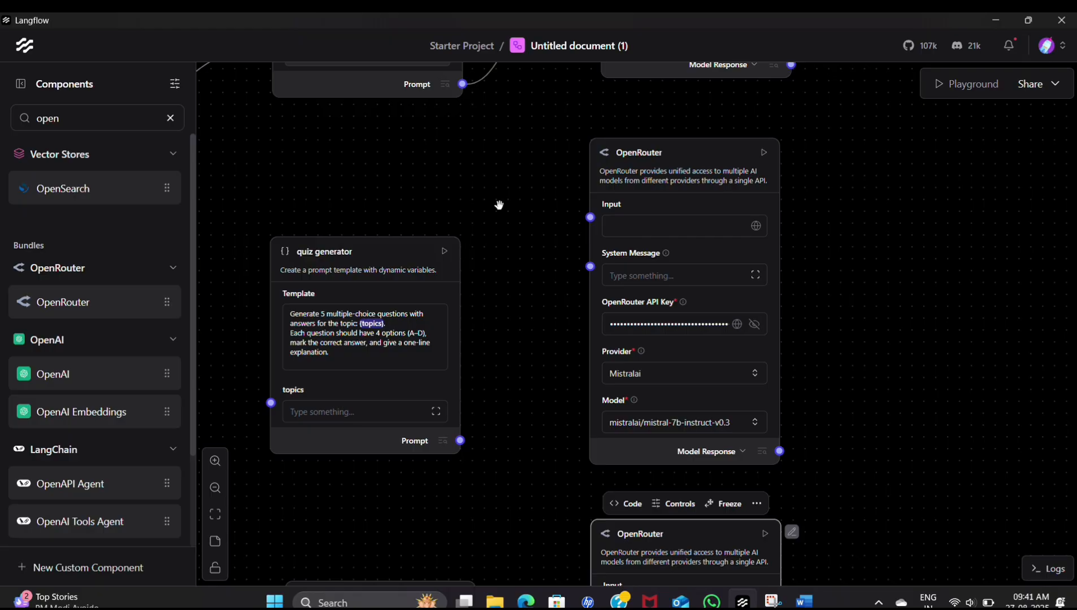
pyautogui.moveTo(272, 152); pyautogui.dragTo(598, 188)
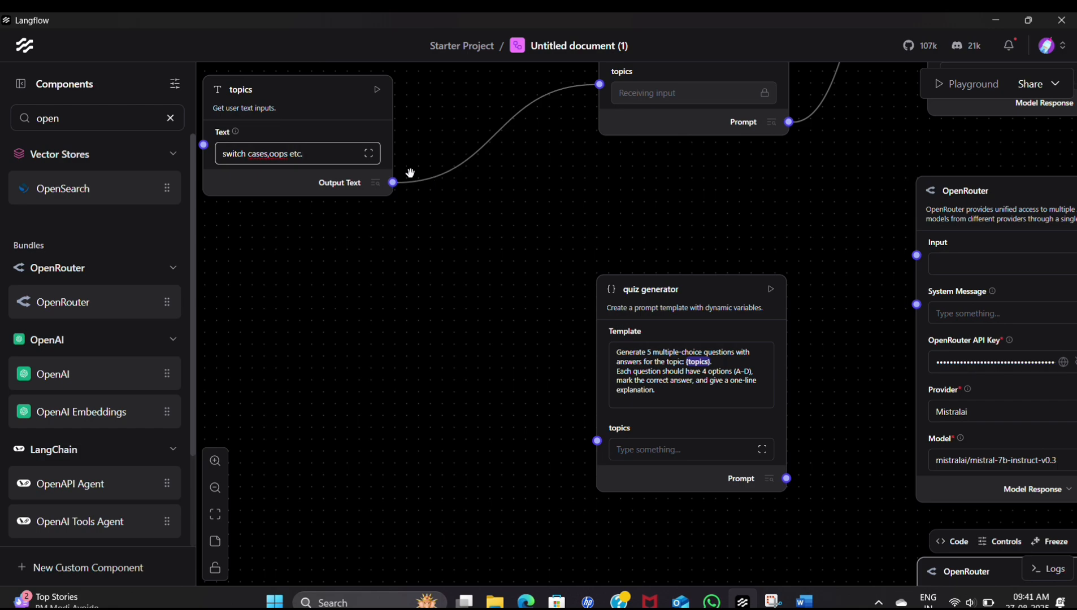
pyautogui.write('.')
pyautogui.click(392, 182)
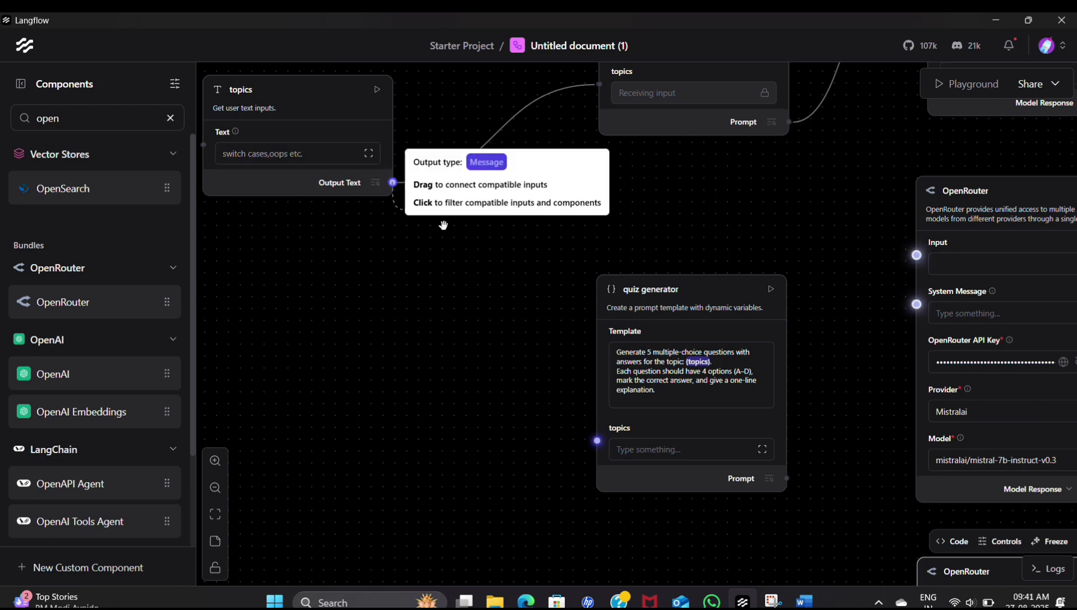
pyautogui.moveTo(393, 183); pyautogui.dragTo(591, 442)
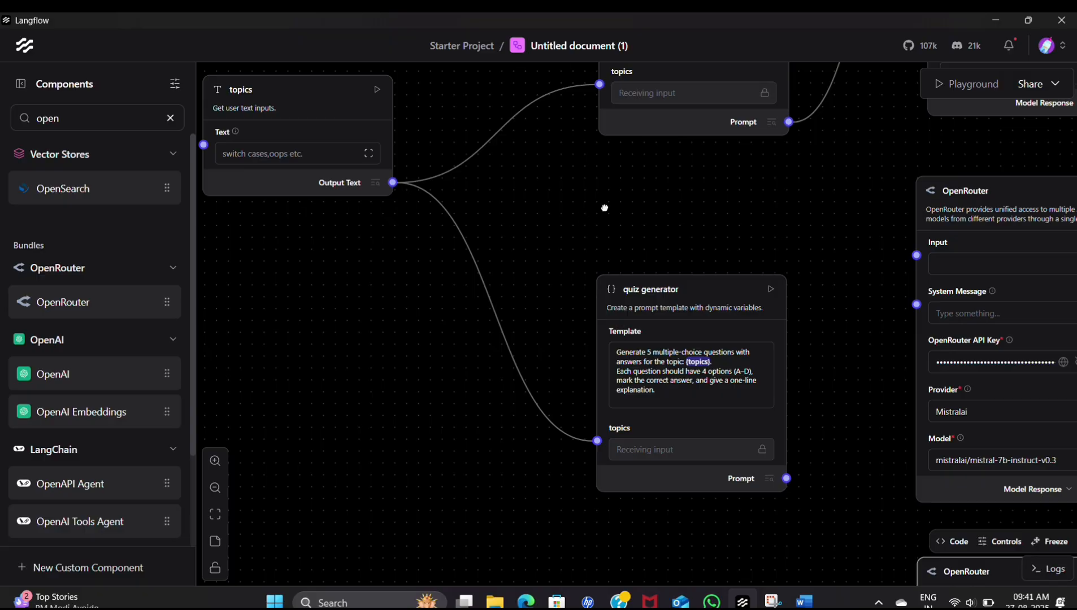
pyautogui.moveTo(604, 208); pyautogui.dragTo(473, 131)
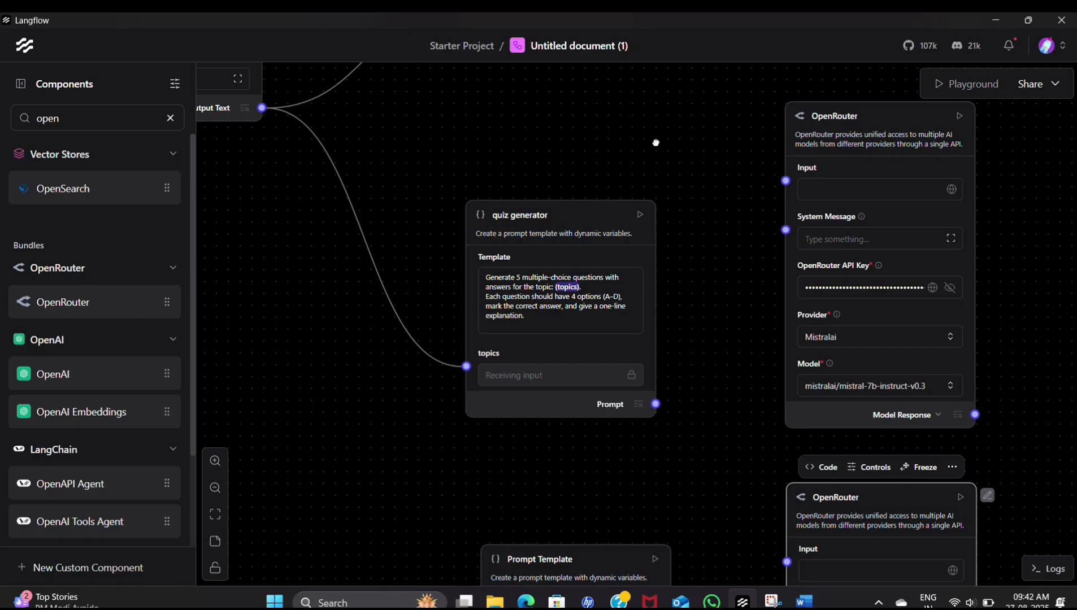
pyautogui.moveTo(655, 142); pyautogui.dragTo(649, 206)
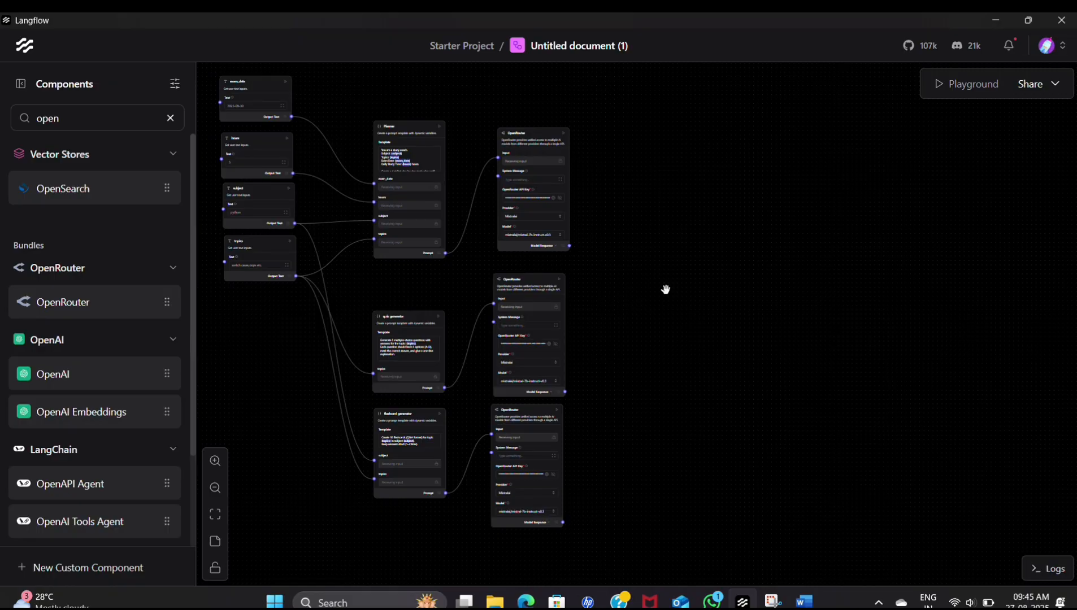
# - Search the components for "prom" and add a Prompt Template component beside the OpenRouter components
pyautogui.click(170, 119)
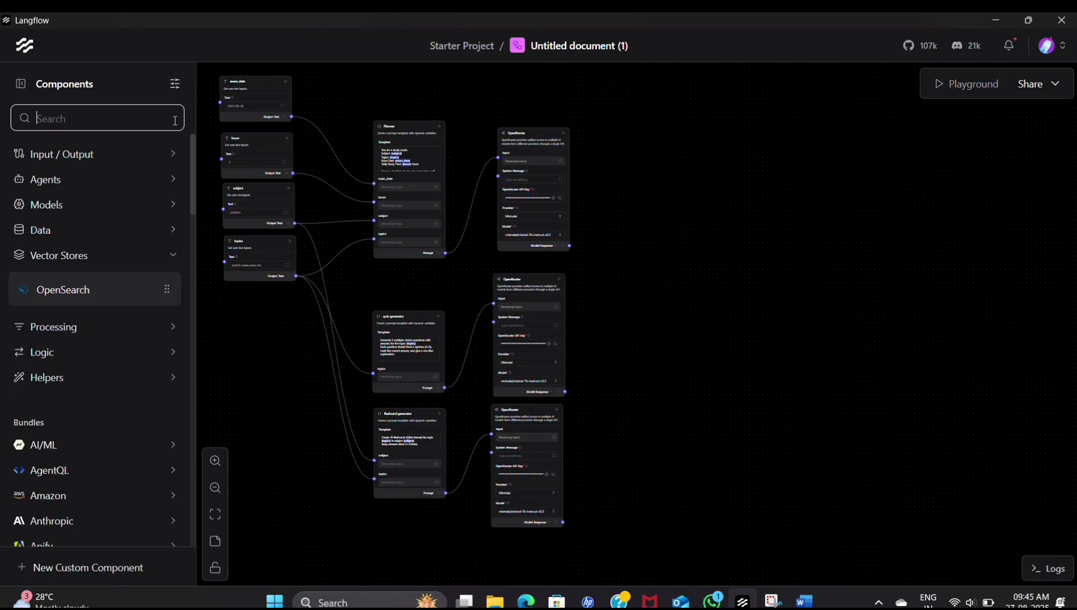
pyautogui.write('pro')
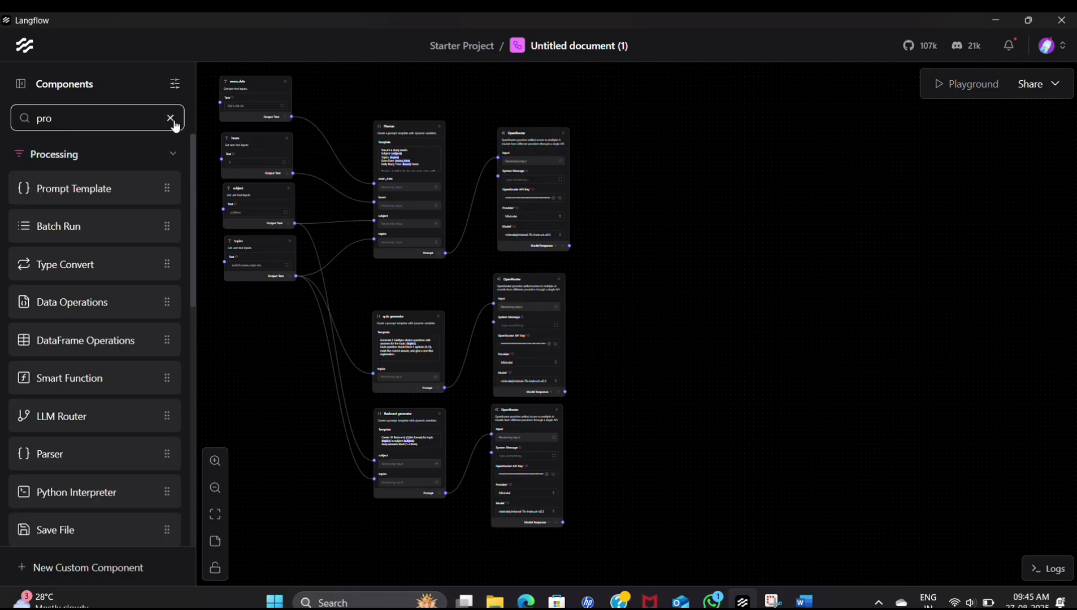
pyautogui.write('m')
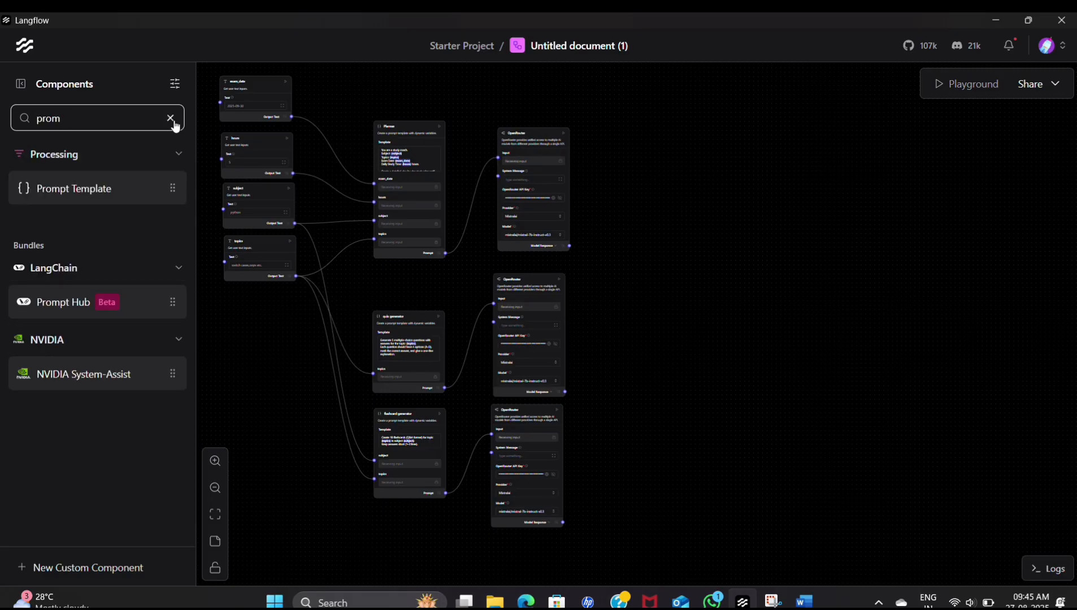
pyautogui.click(154, 193)
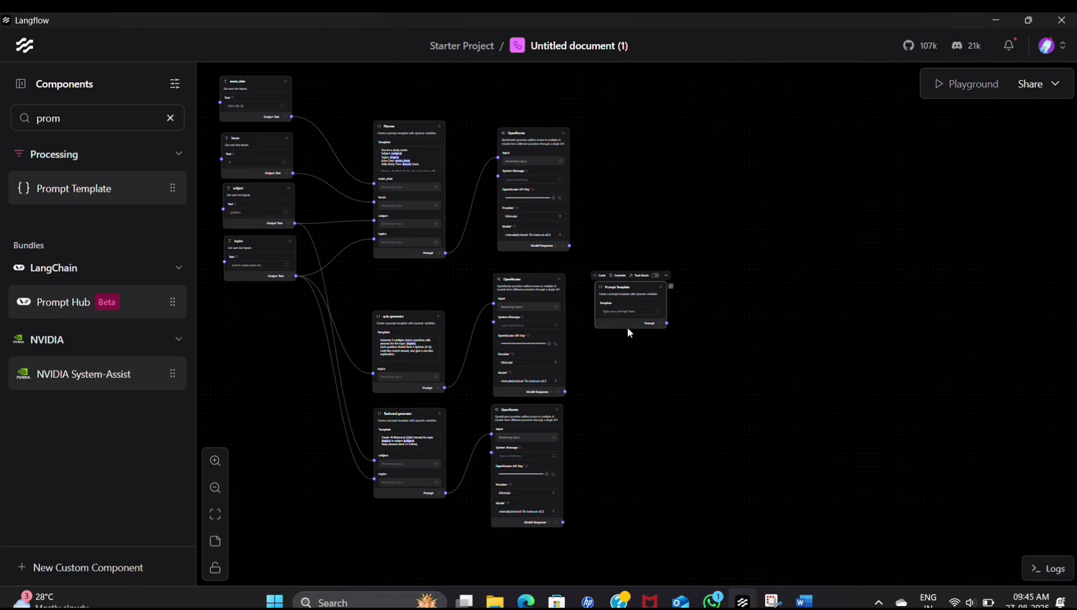
# - Switch to the Langflow_AI_Agent_Roadmap document in Word and copy the dashboard prompt from "Study Companion" through {flashcards}
pyautogui.click(803, 601)
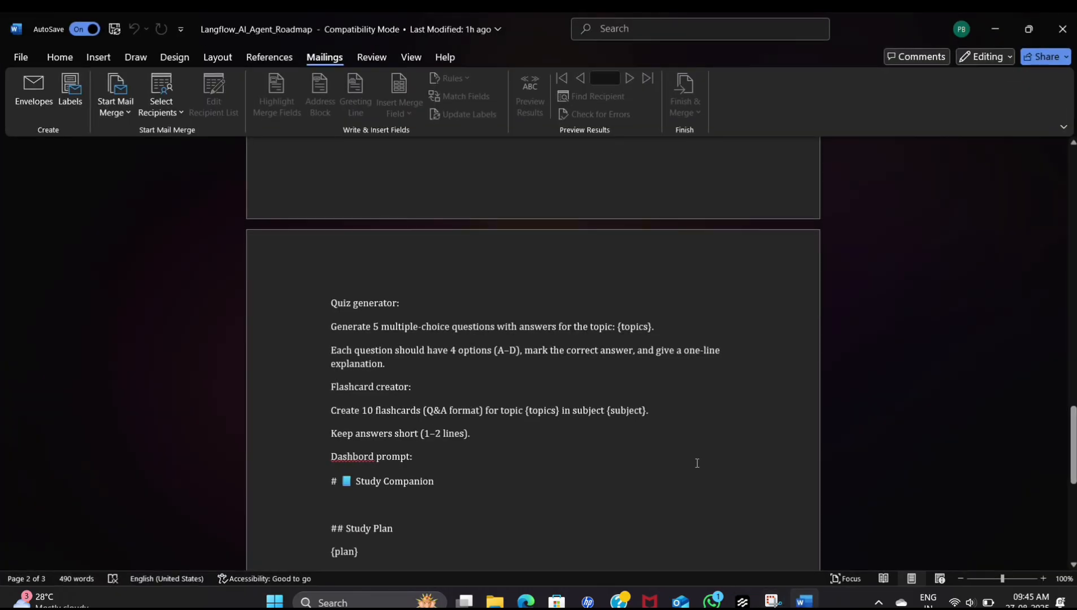
pyautogui.scroll(-2, 696, 463)
pyautogui.moveTo(332, 408); pyautogui.dragTo(466, 295)
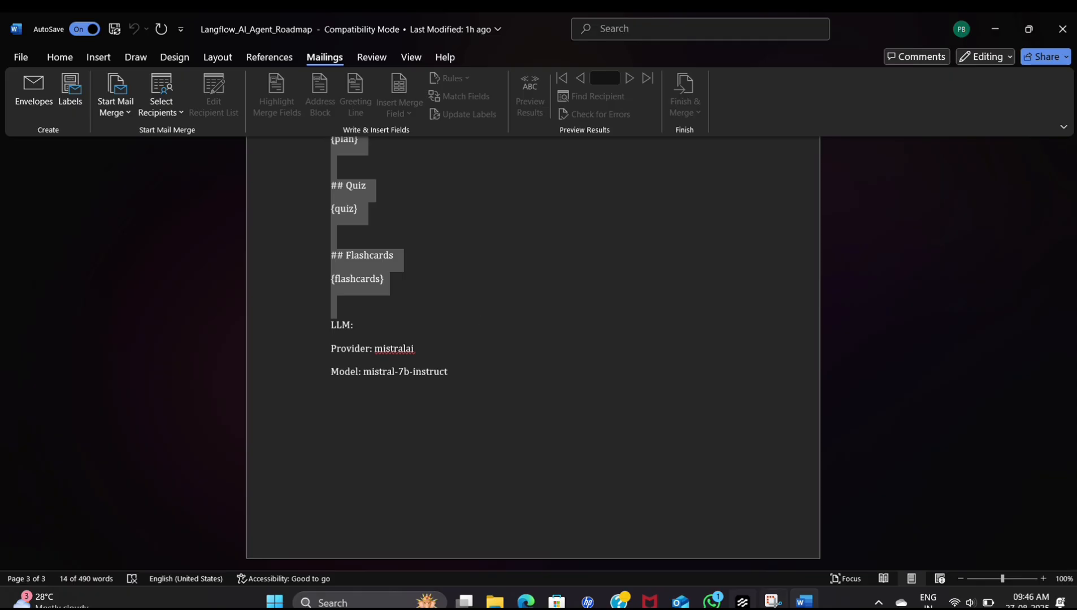
# - Switch to Langflow, paste the copied Study Companion dashboard prompt into the new Prompt Template component, and save it
pyautogui.click(742, 601)
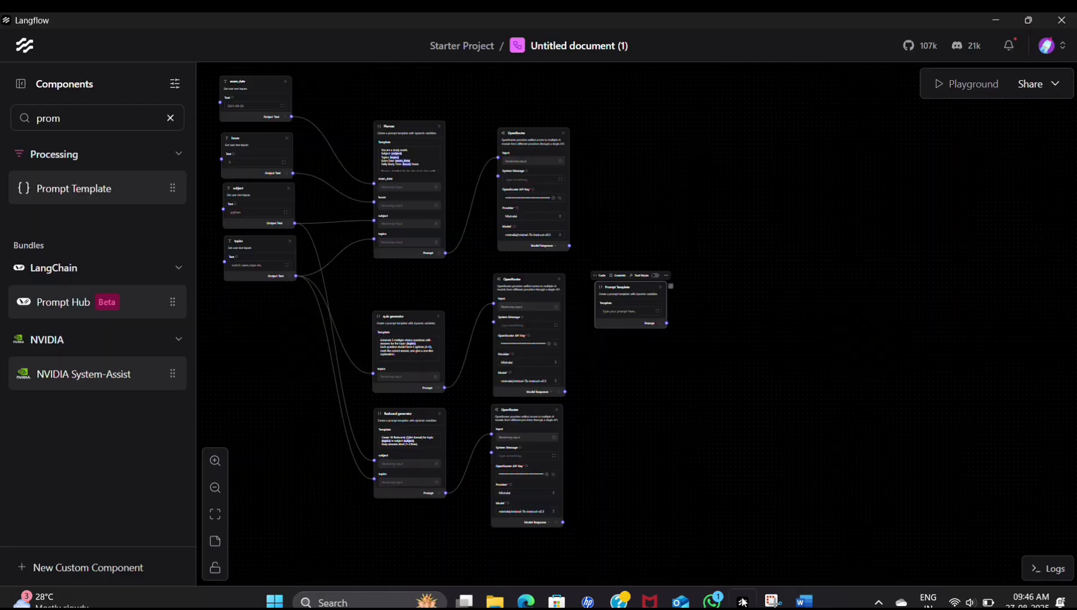
pyautogui.click(620, 311)
pyautogui.write('# 📘 Study Companion  ## Study Plan {plan}  ## Quiz {quiz}  ## Flashcards {flashcards}')
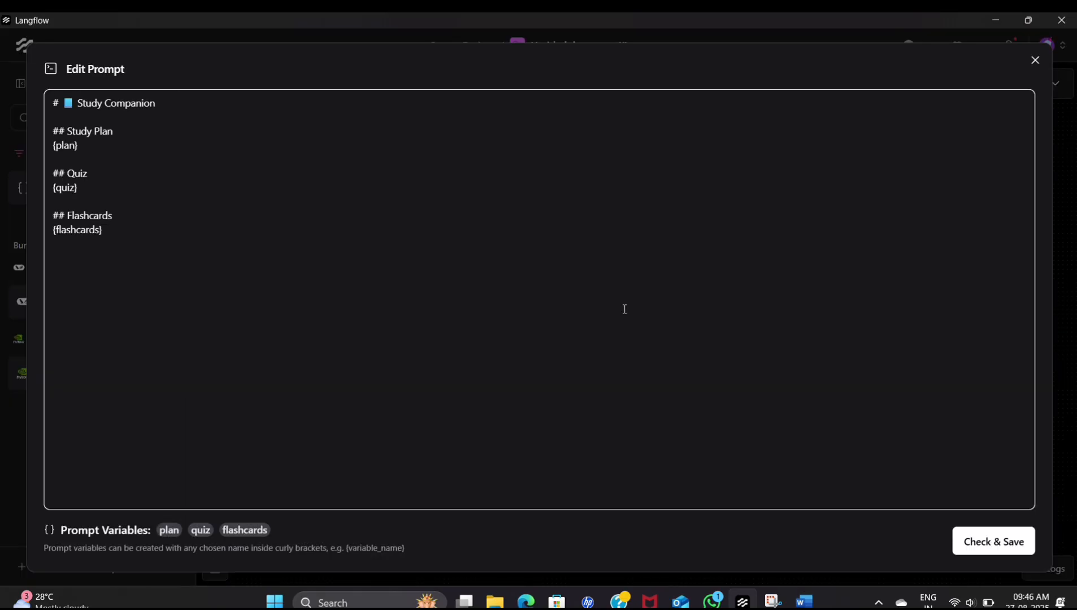
pyautogui.click(992, 541)
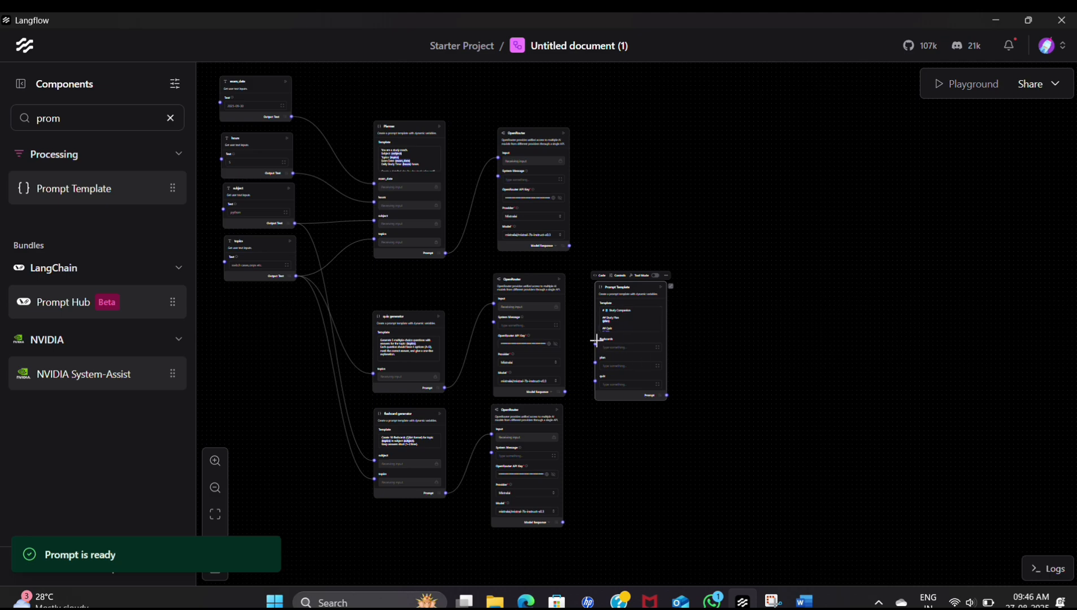
# - Connect the Model Response of the planner, quiz and flashcard OpenRouter components to the Prompt Template's plan, quiz and flashcards inputs respectively
pyautogui.scroll(3, 596, 348)
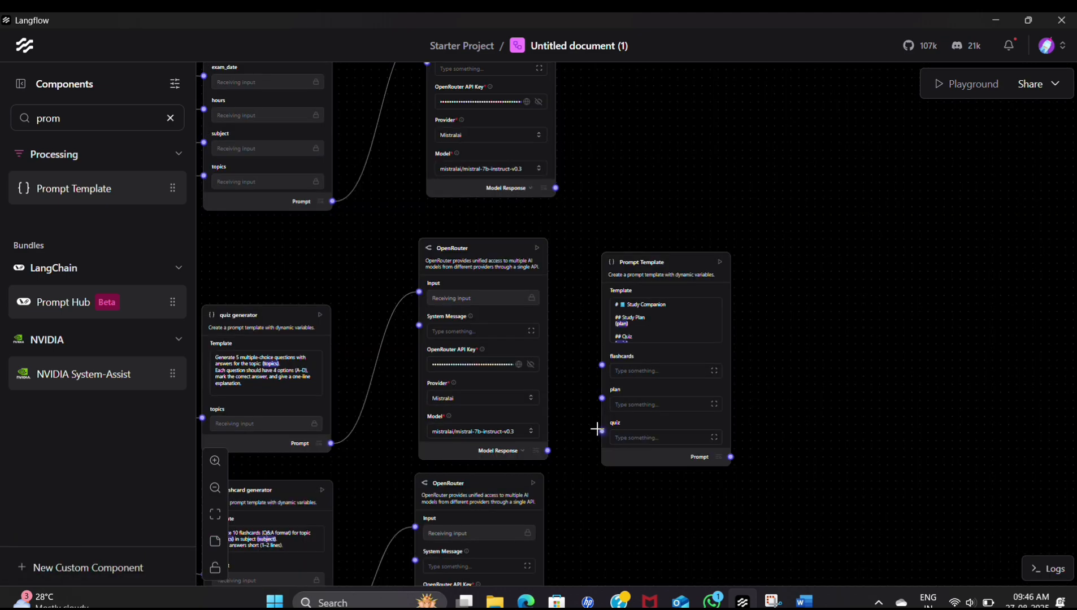
pyautogui.moveTo(597, 429); pyautogui.dragTo(547, 450)
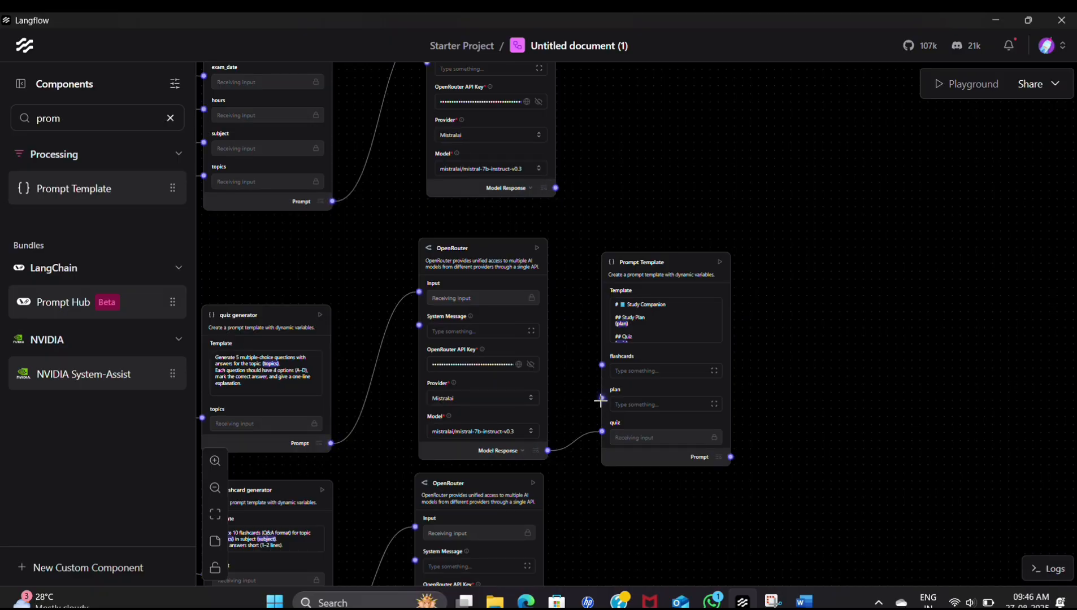
pyautogui.moveTo(600, 400); pyautogui.dragTo(555, 188)
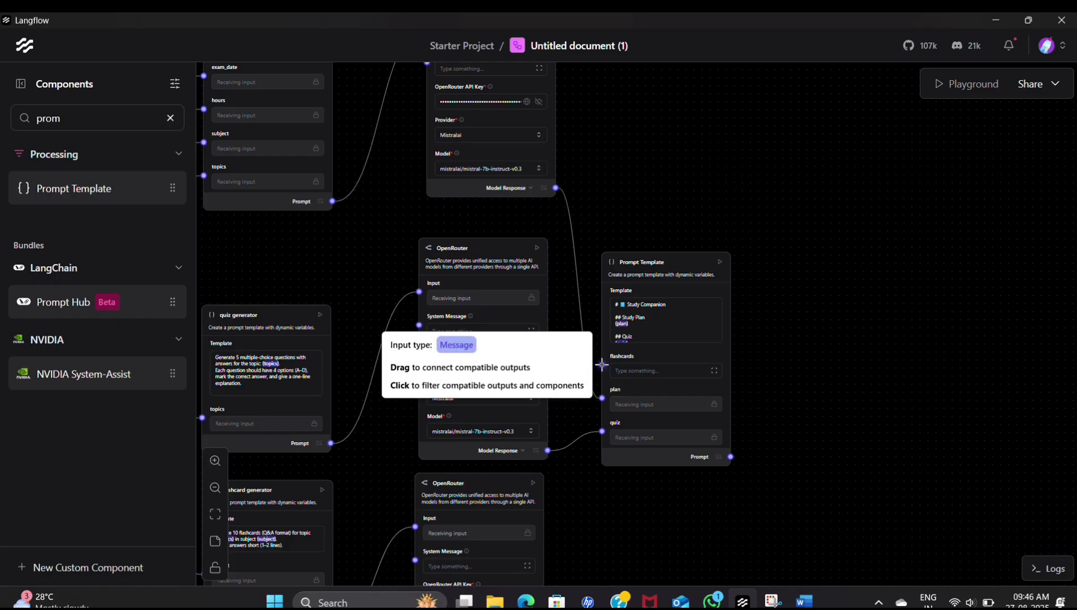
pyautogui.moveTo(602, 364); pyautogui.dragTo(543, 430)
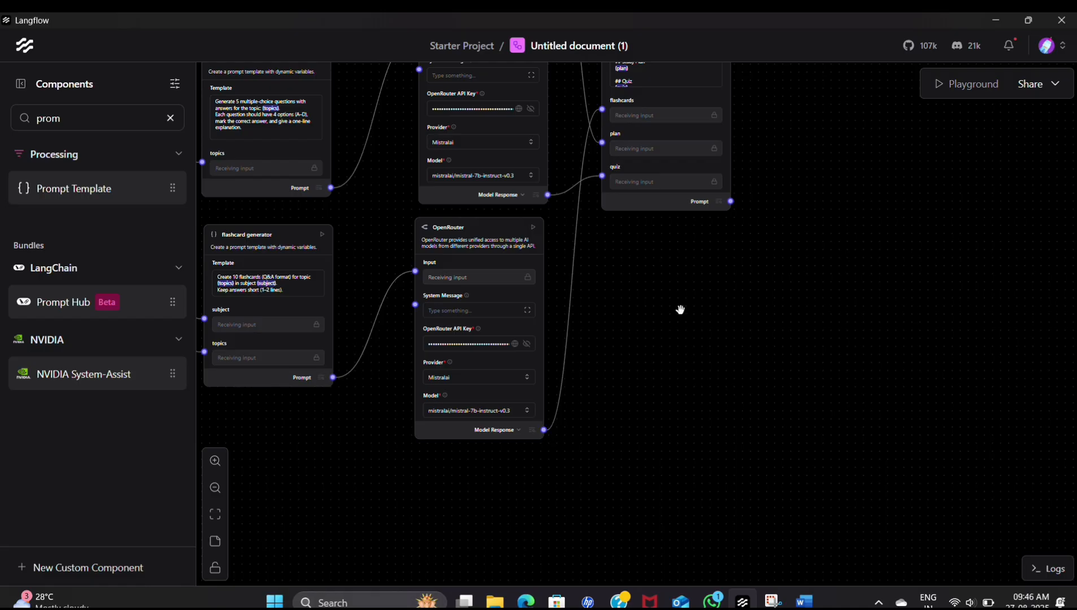
# - Search the components for "outp", add Chat Output to the flow, and delete the extra copy
pyautogui.moveTo(708, 240); pyautogui.dragTo(627, 492)
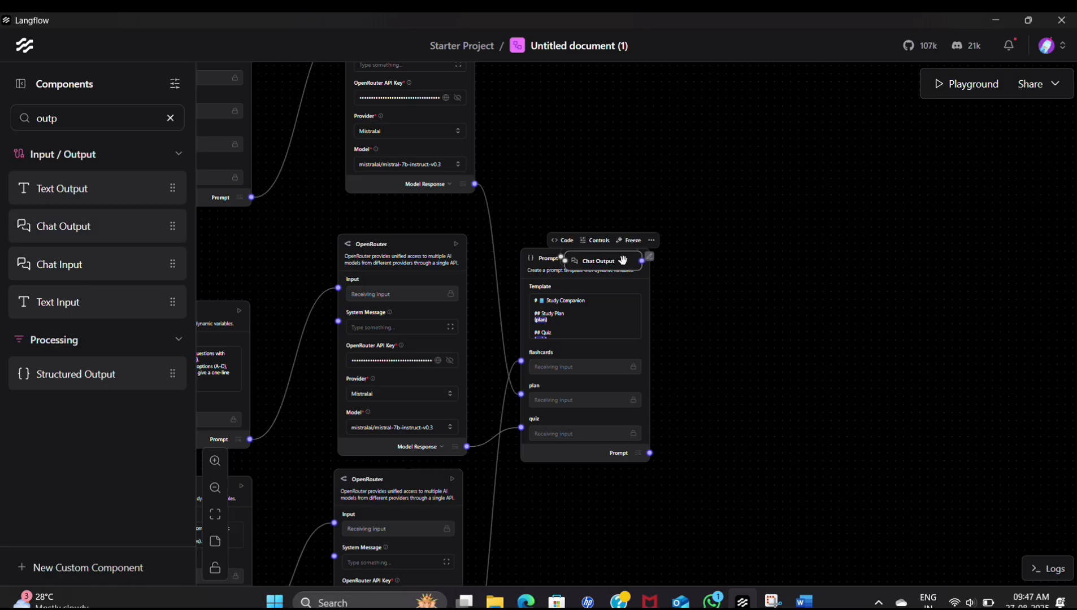
pyautogui.moveTo(622, 260); pyautogui.dragTo(747, 291)
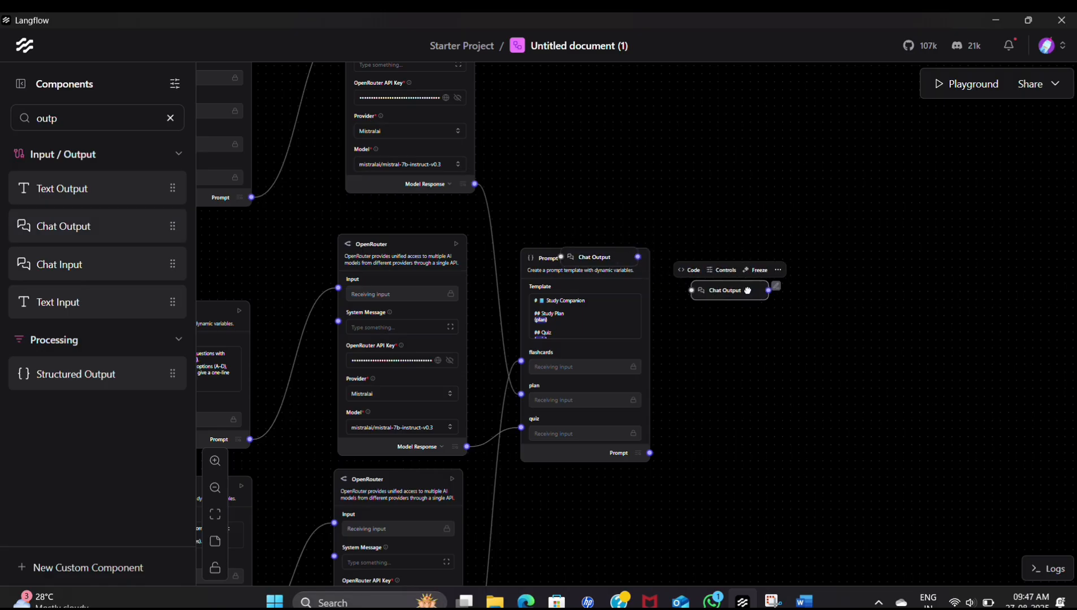
pyautogui.click(777, 270)
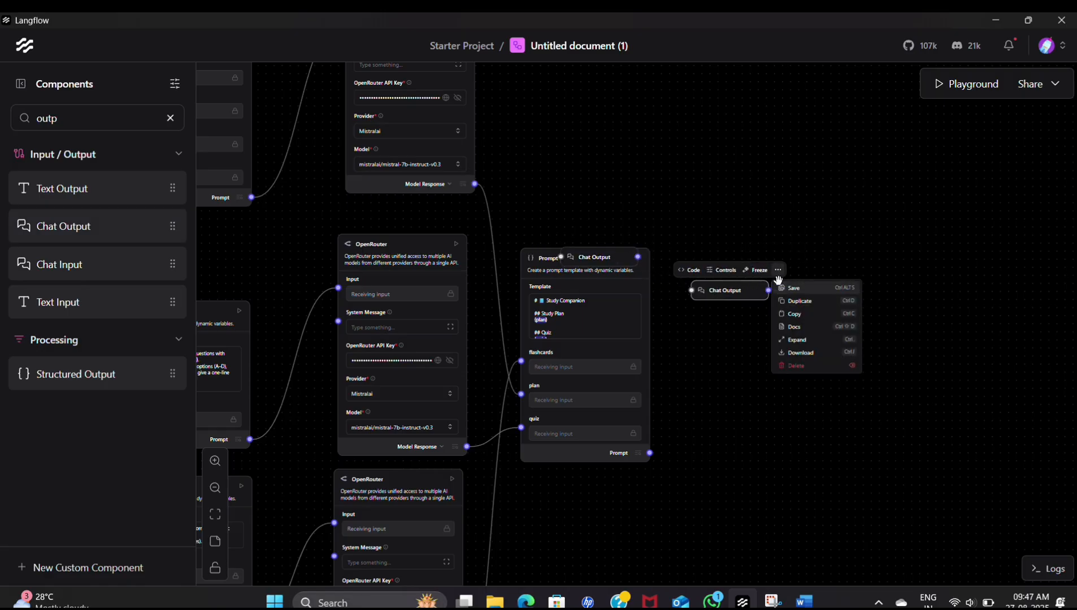
pyautogui.click(807, 364)
# - Move the remaining Chat Output component clear of the Prompt Template and connect the template's Prompt output to it
pyautogui.moveTo(624, 258); pyautogui.dragTo(778, 357)
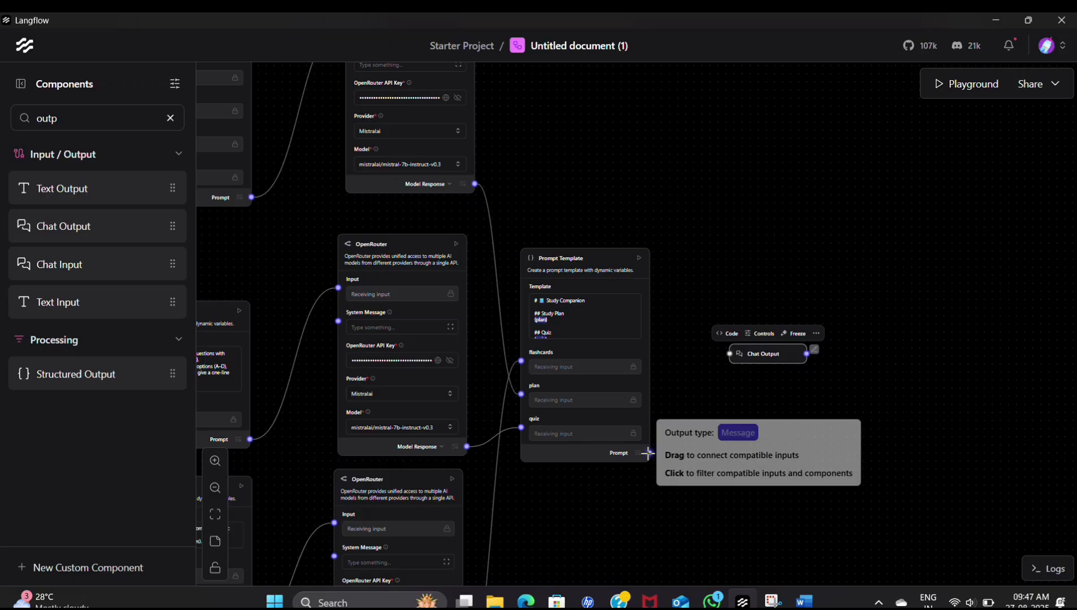
pyautogui.moveTo(648, 453); pyautogui.dragTo(729, 353)
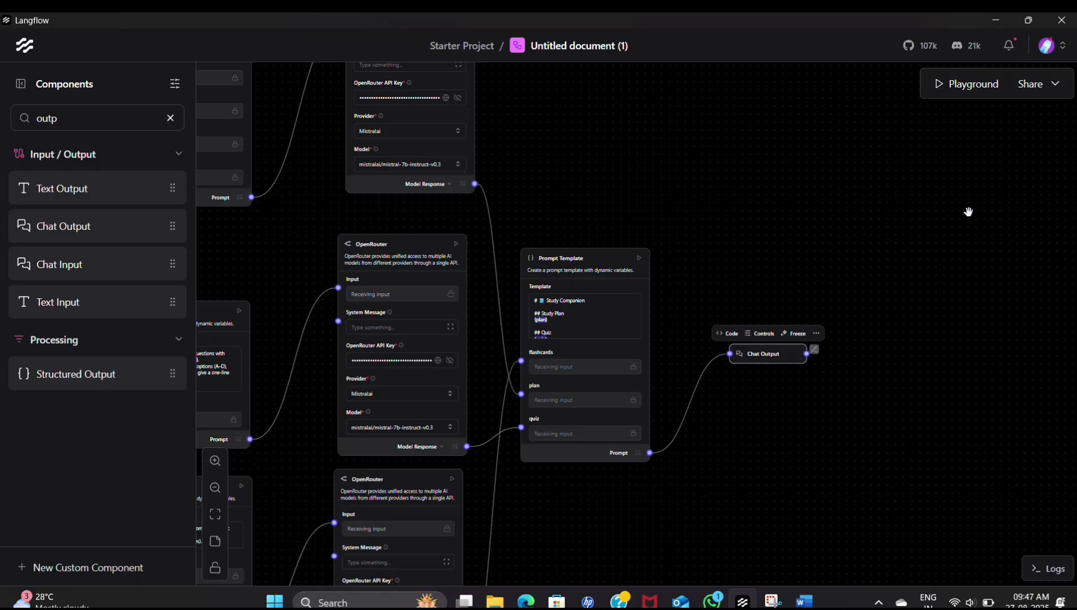
# - Rename the Study Companion Prompt Template component as "output generator"
pyautogui.click(607, 257)
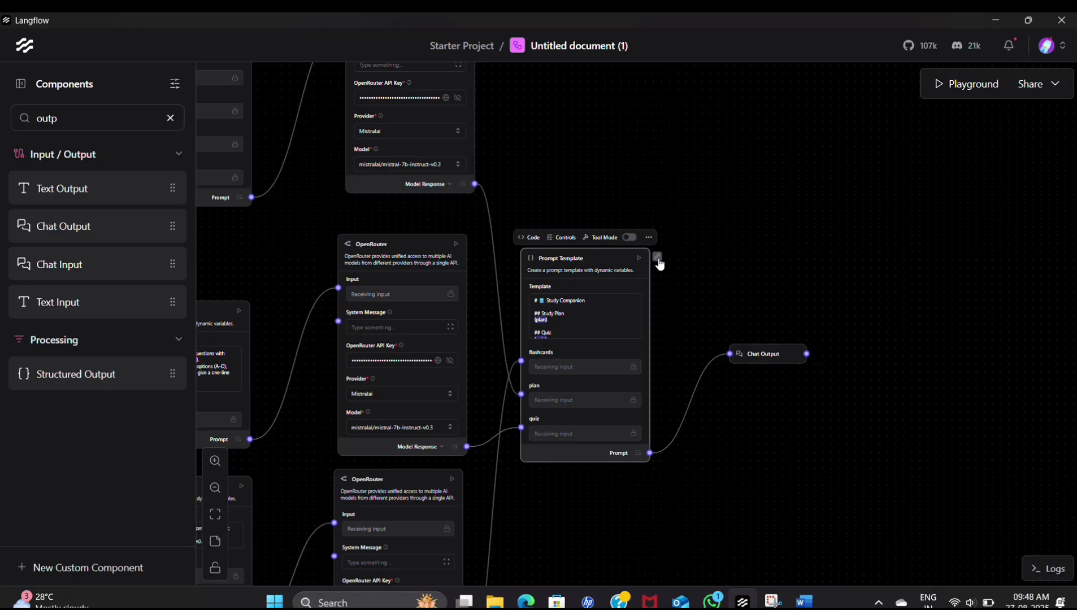
pyautogui.click(657, 257)
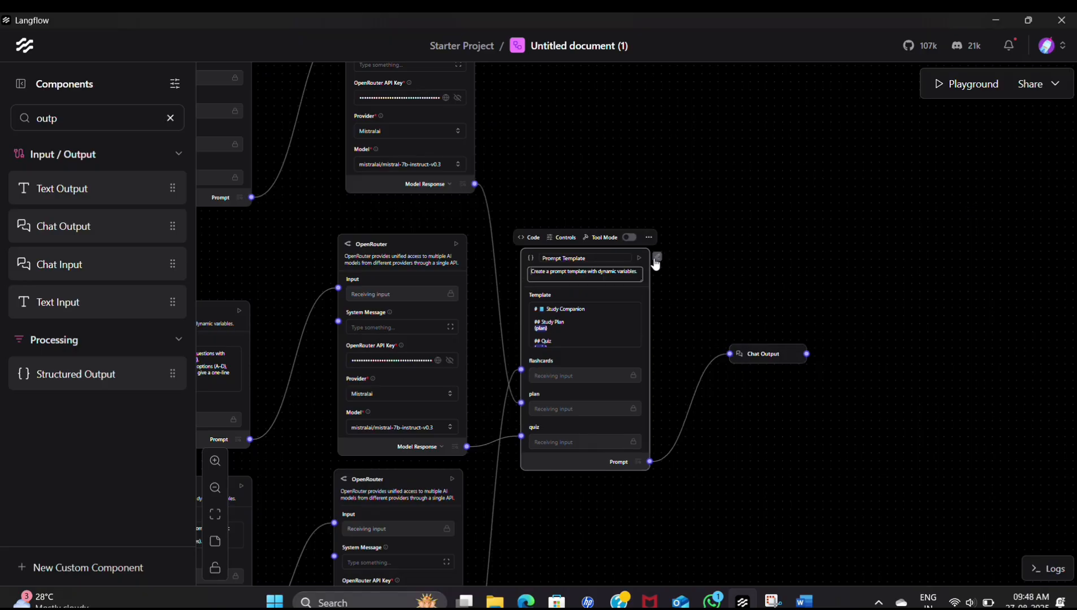
pyautogui.click(598, 261)
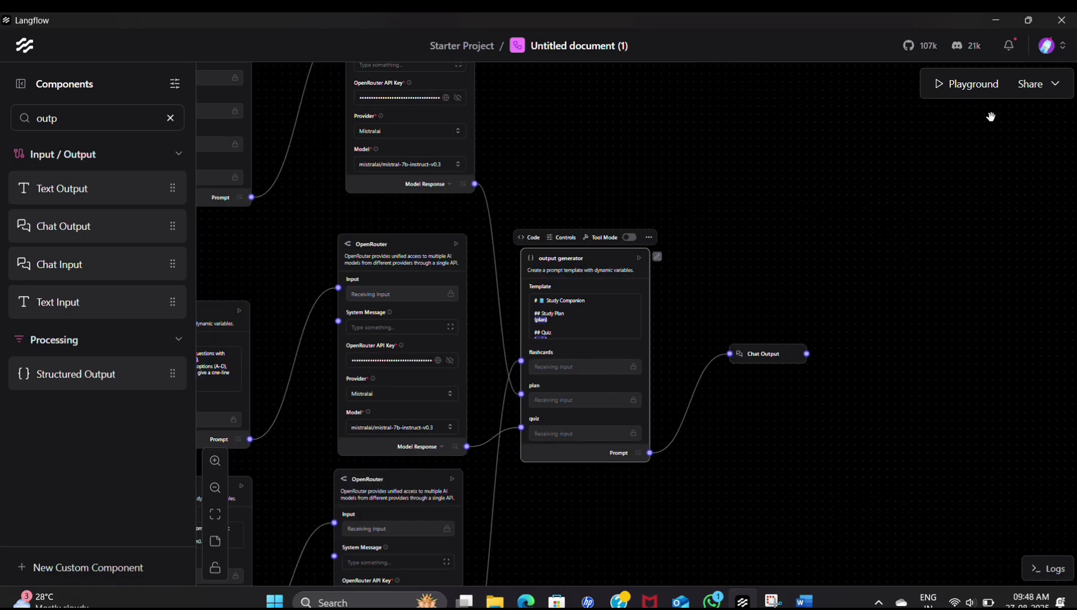
# - Open the Playground and run the flow in the default session
pyautogui.click(960, 85)
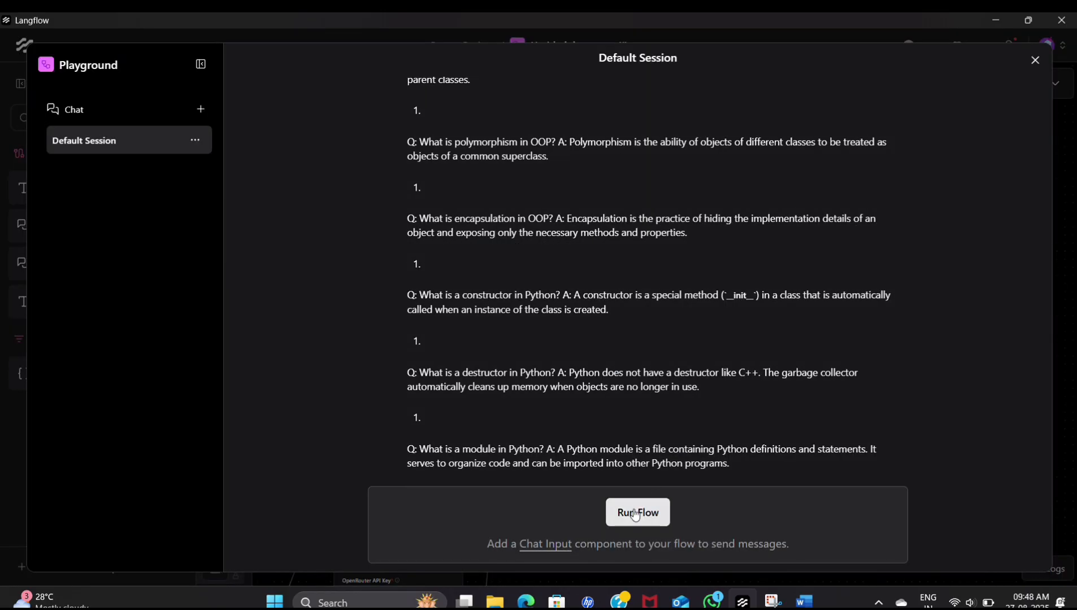
pyautogui.click(635, 514)
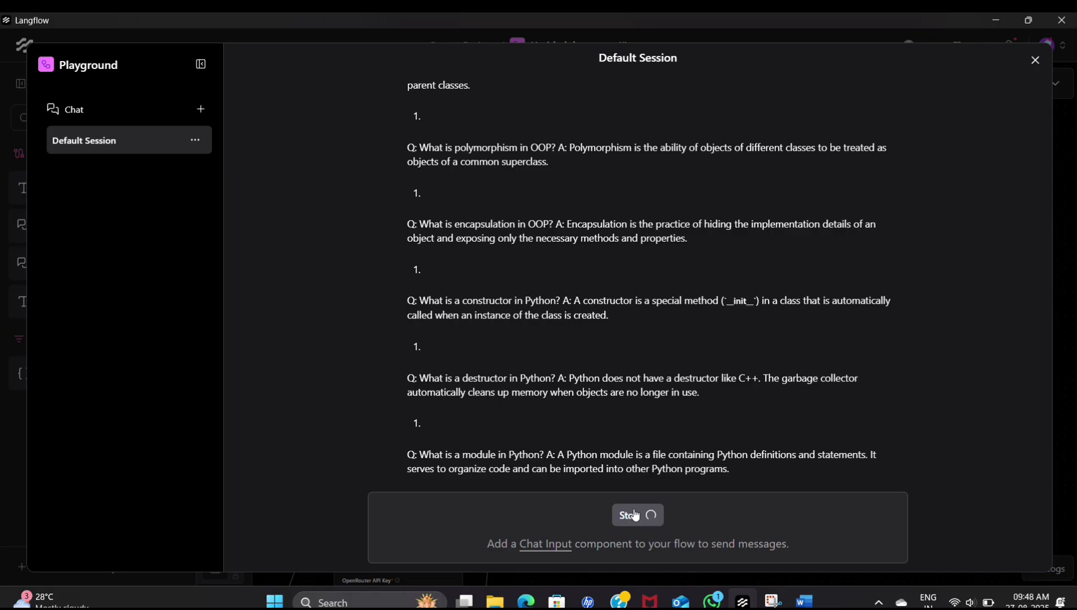